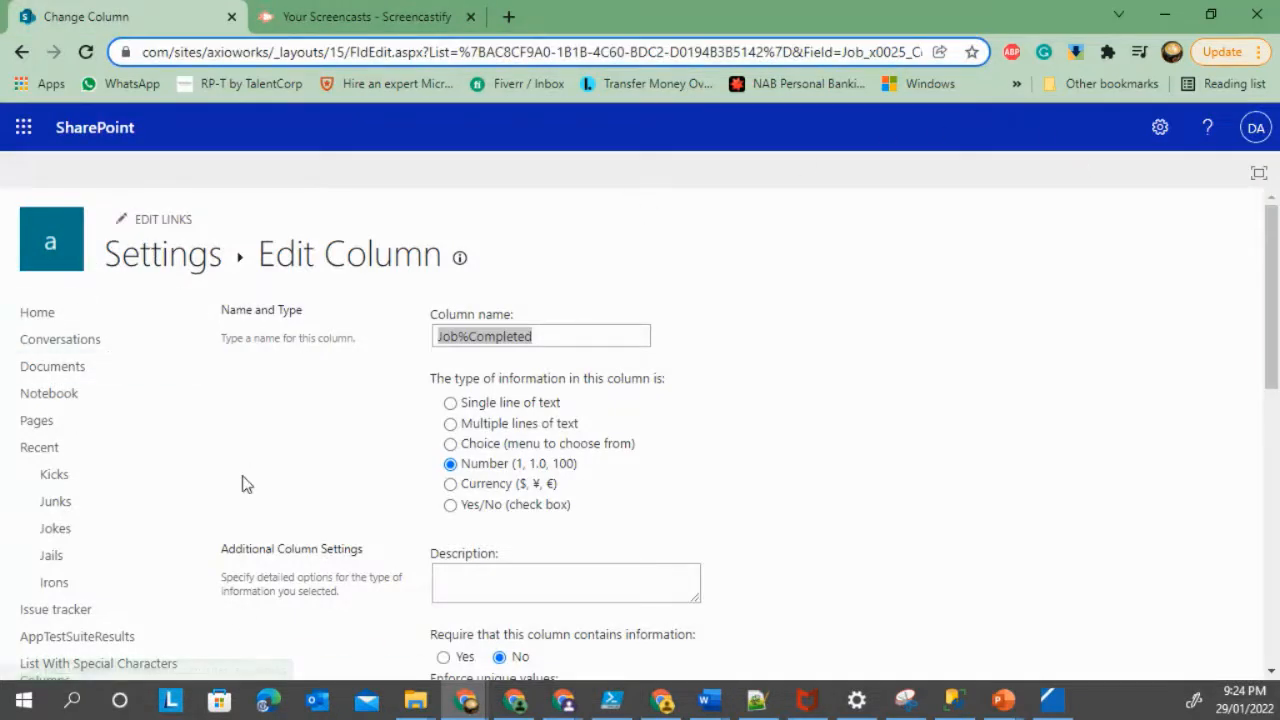
Open the List With Special Characters Columns list and widen the Column-With-Hyphens column to fit its full heading
scroll(243, 480, down, 2)
click(100, 472)
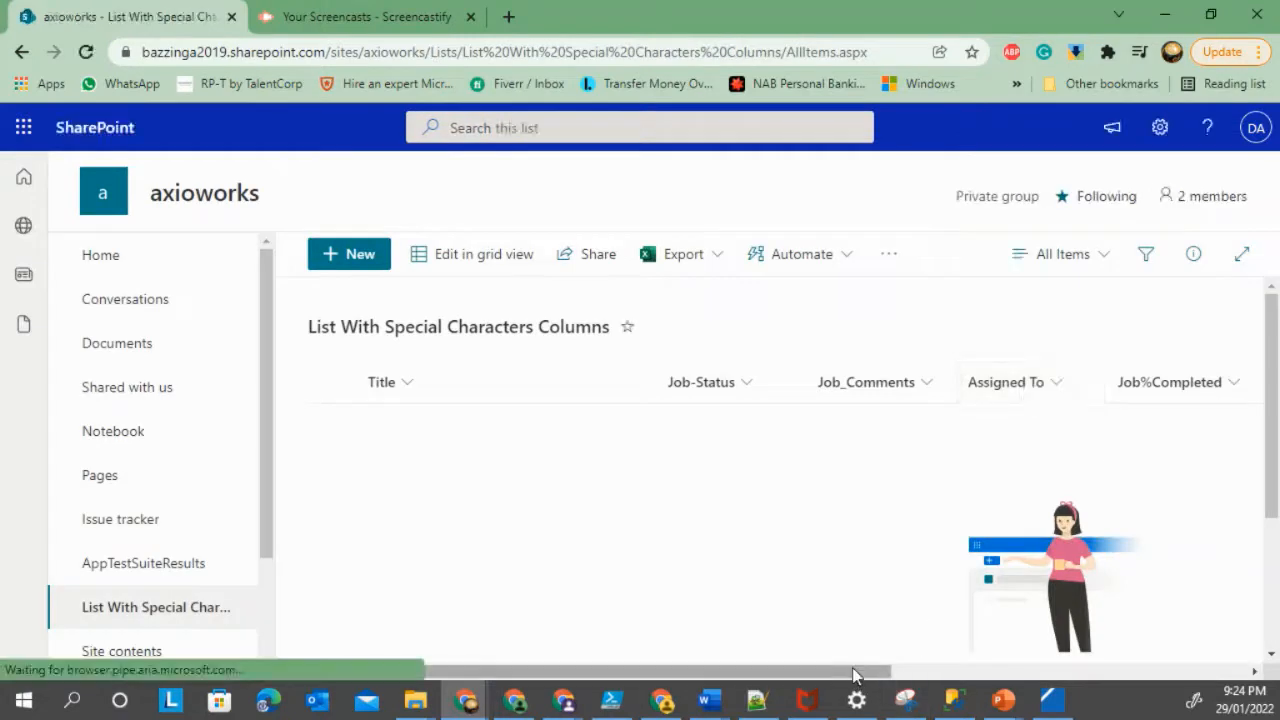
drag(854, 670, 1151, 657)
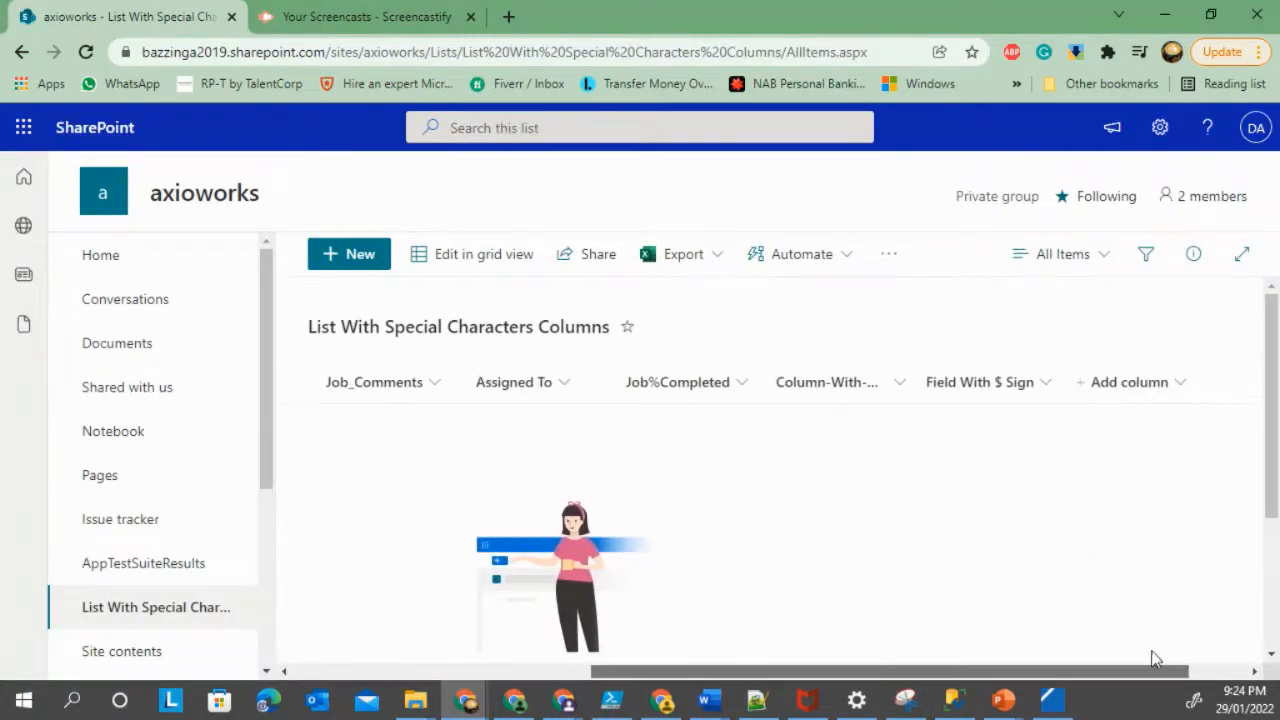
drag(914, 366, 977, 356)
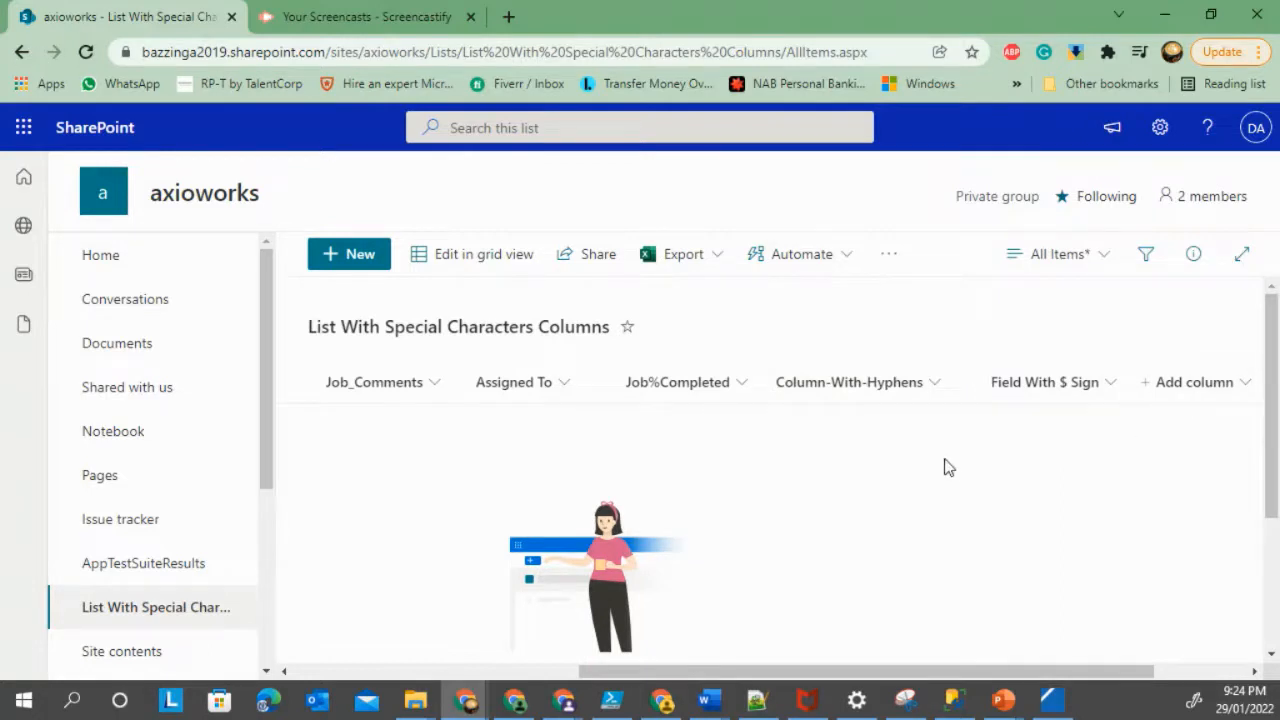
Open the edit page of the Job%Completed column from the list's settings
click(1145, 148)
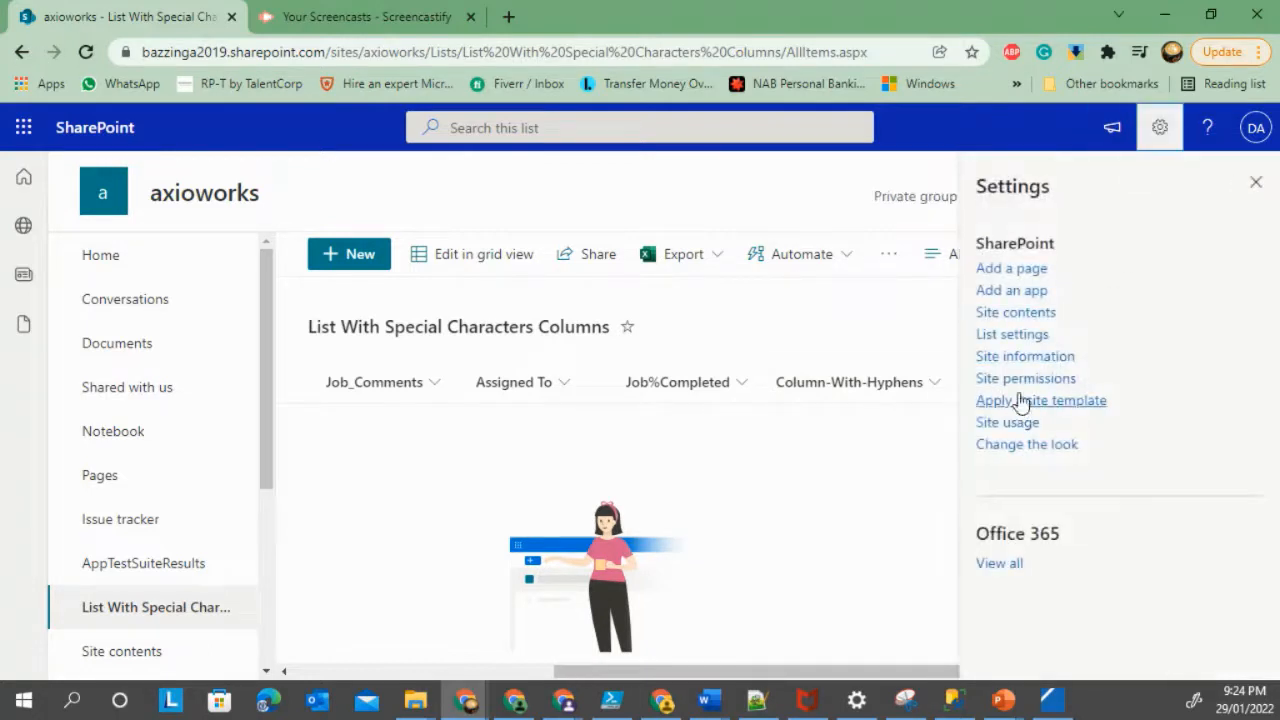
click(1040, 342)
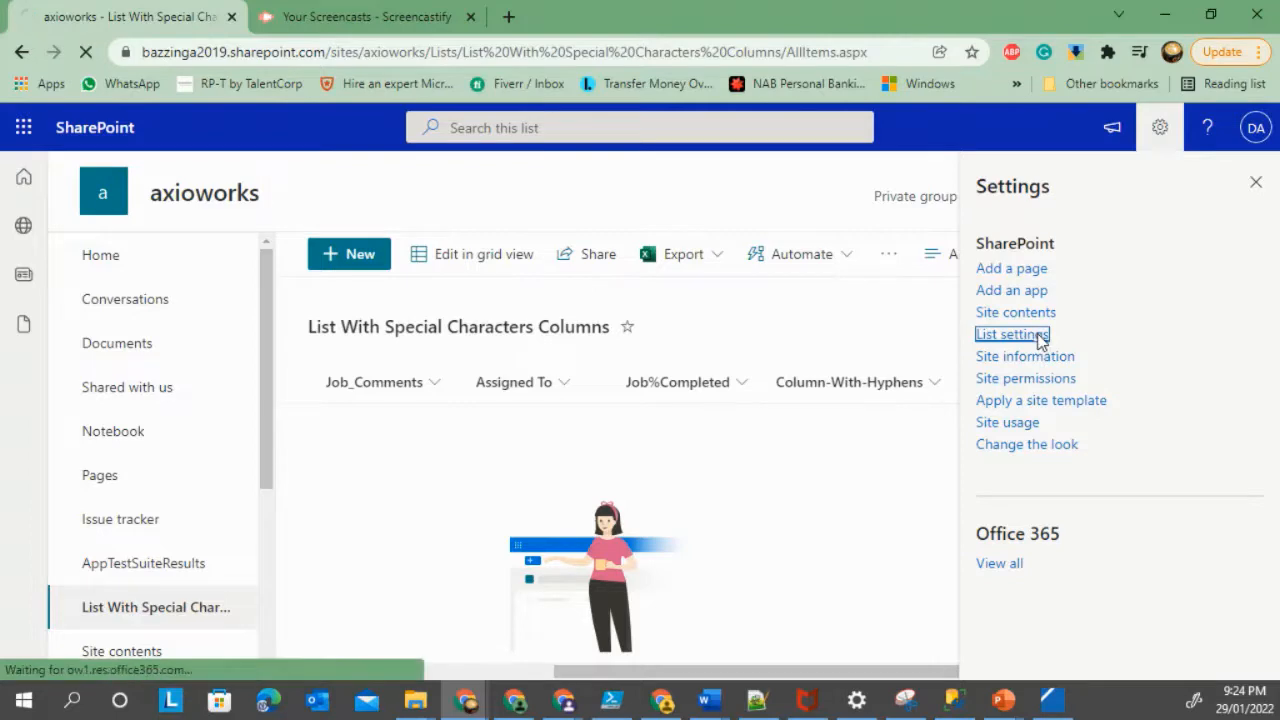
scroll(366, 403, down, 3)
scroll(366, 403, down, 3)
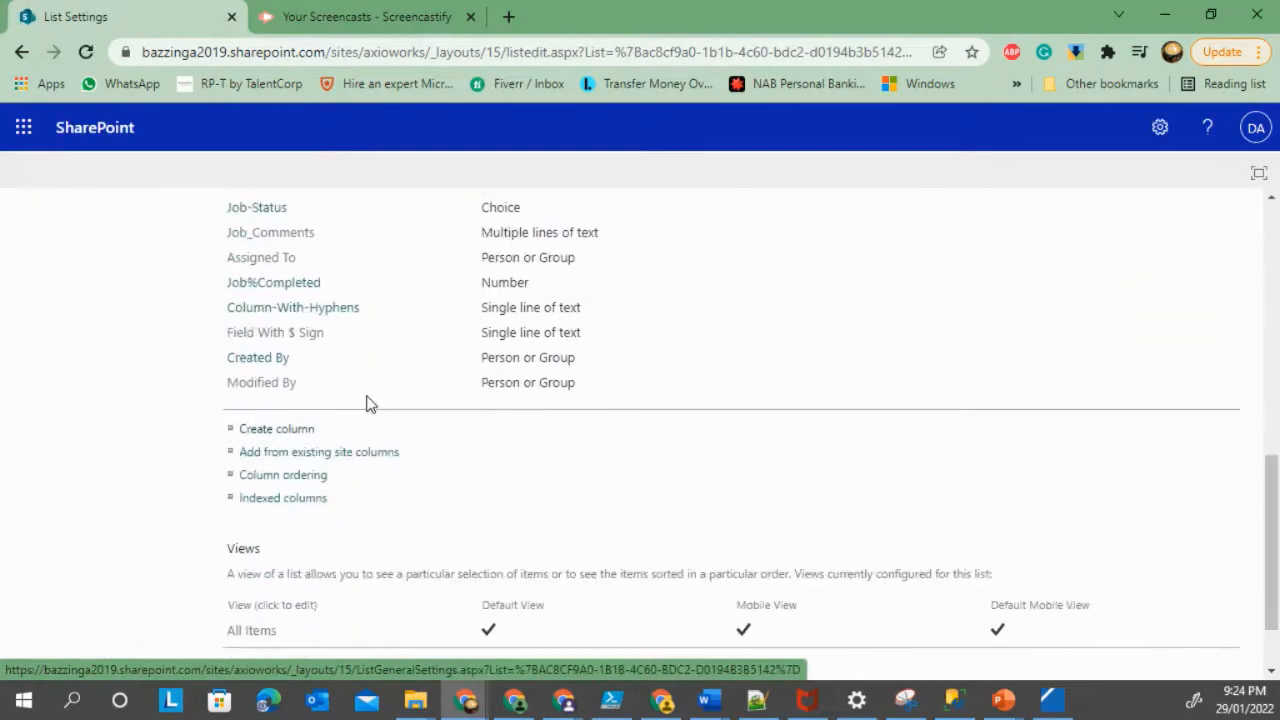
click(281, 289)
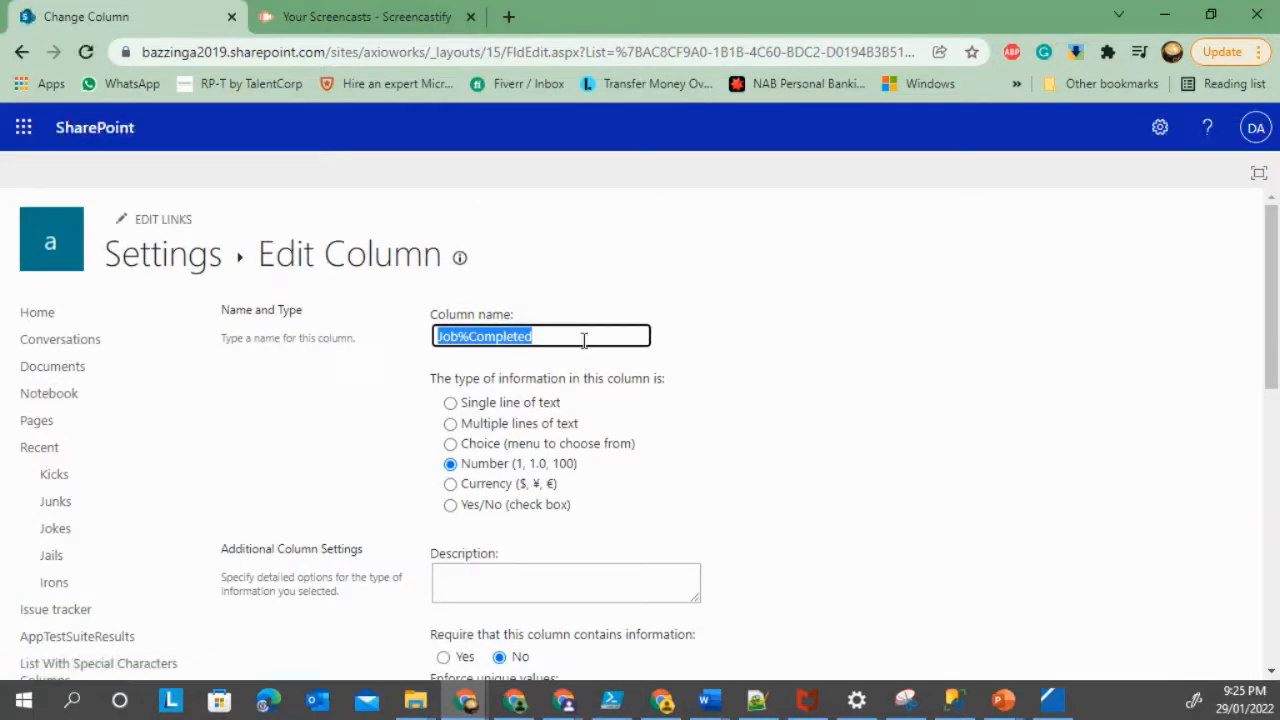
Examine the column's internal field name in the page URL, highlighting its _x0025_ part
click(842, 48)
drag(842, 50, 1040, 82)
drag(856, 52, 804, 56)
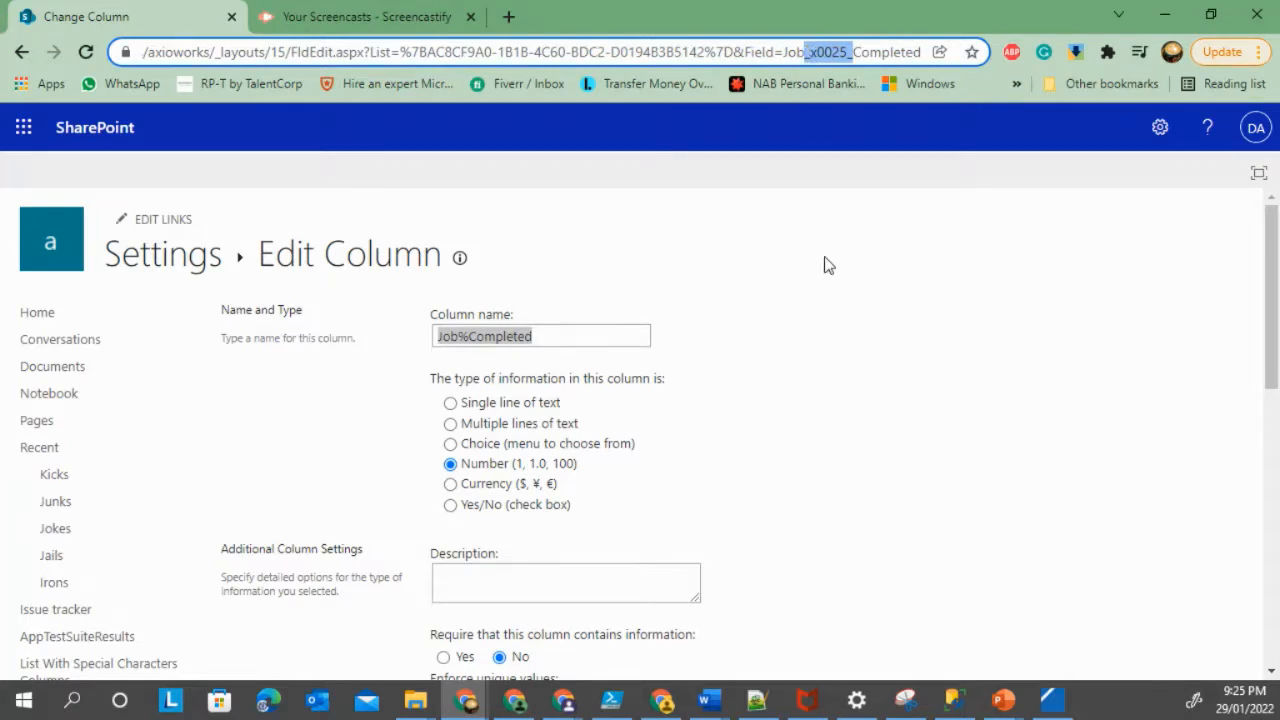
Switch to SQList Manager and continue the replication wizard with individual SharePoint lists and libraries as the replication type
mouse_move(1013, 708)
mouse_move(1072, 698)
click(1052, 698)
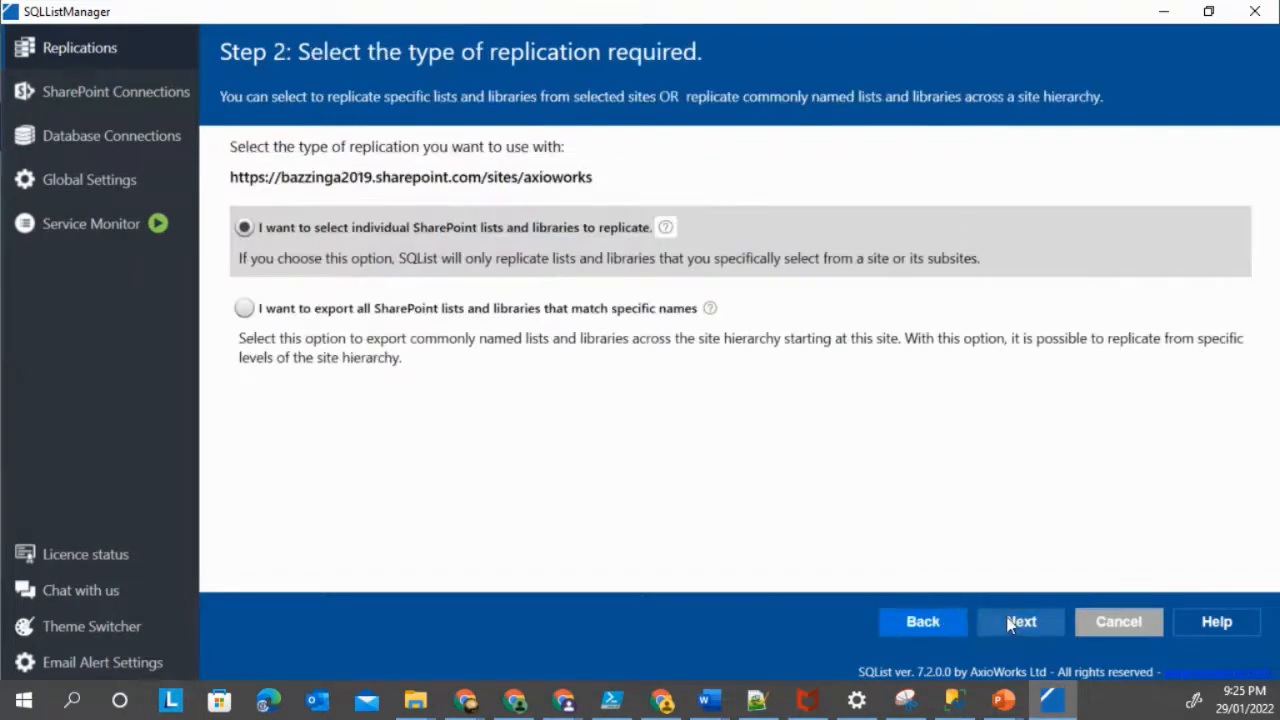
click(1019, 622)
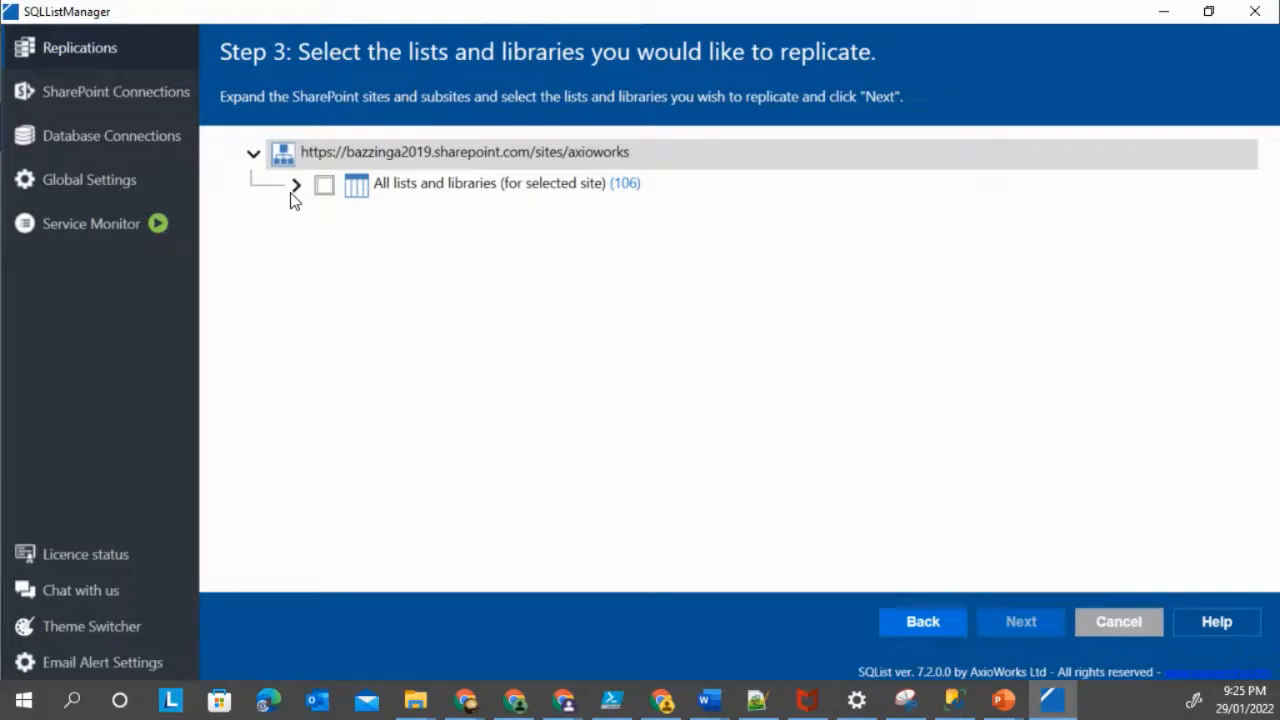
Select List With Special Characters Columns from the axioworks site for replication and proceed to the database connection
click(294, 187)
scroll(760, 352, down, 15)
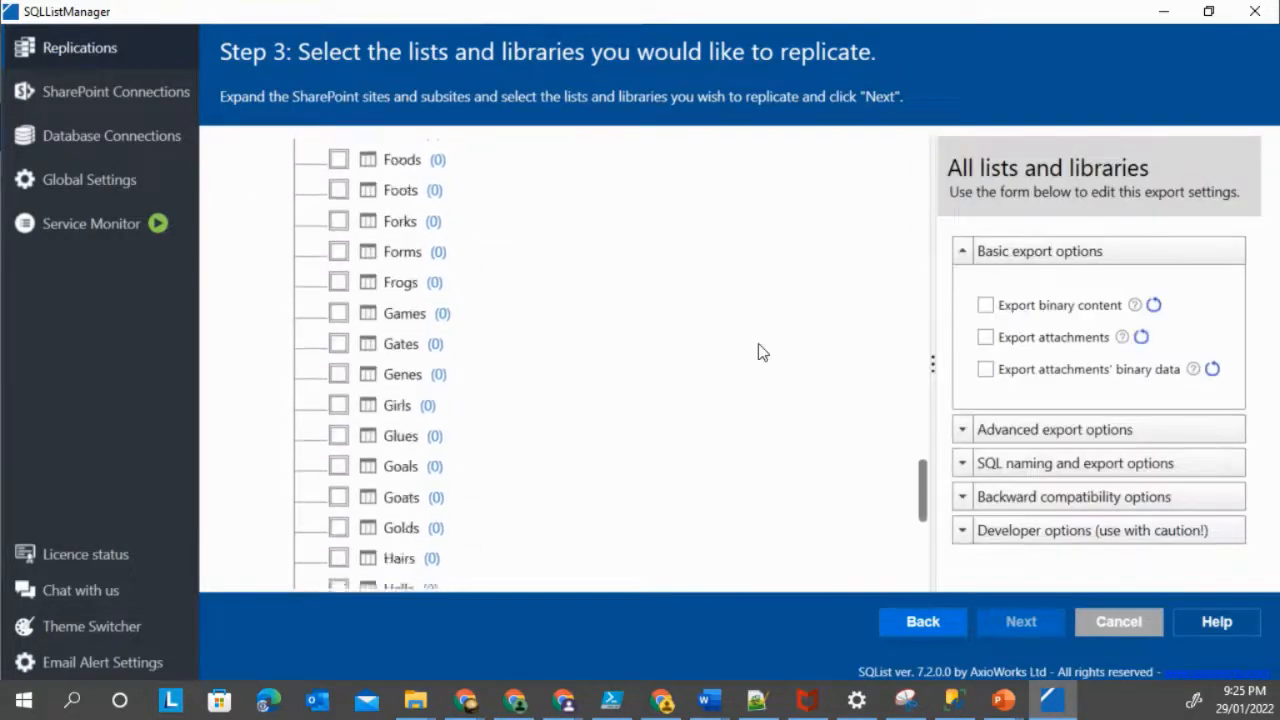
scroll(760, 352, down, 6)
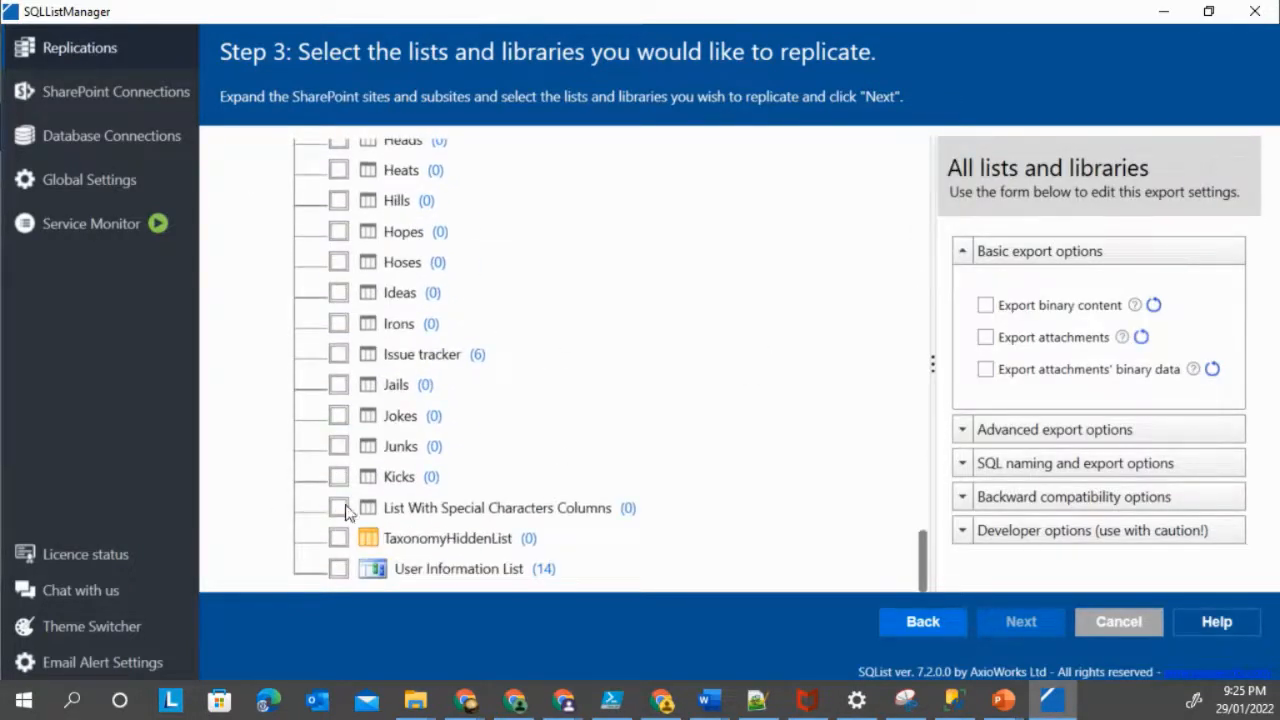
click(339, 508)
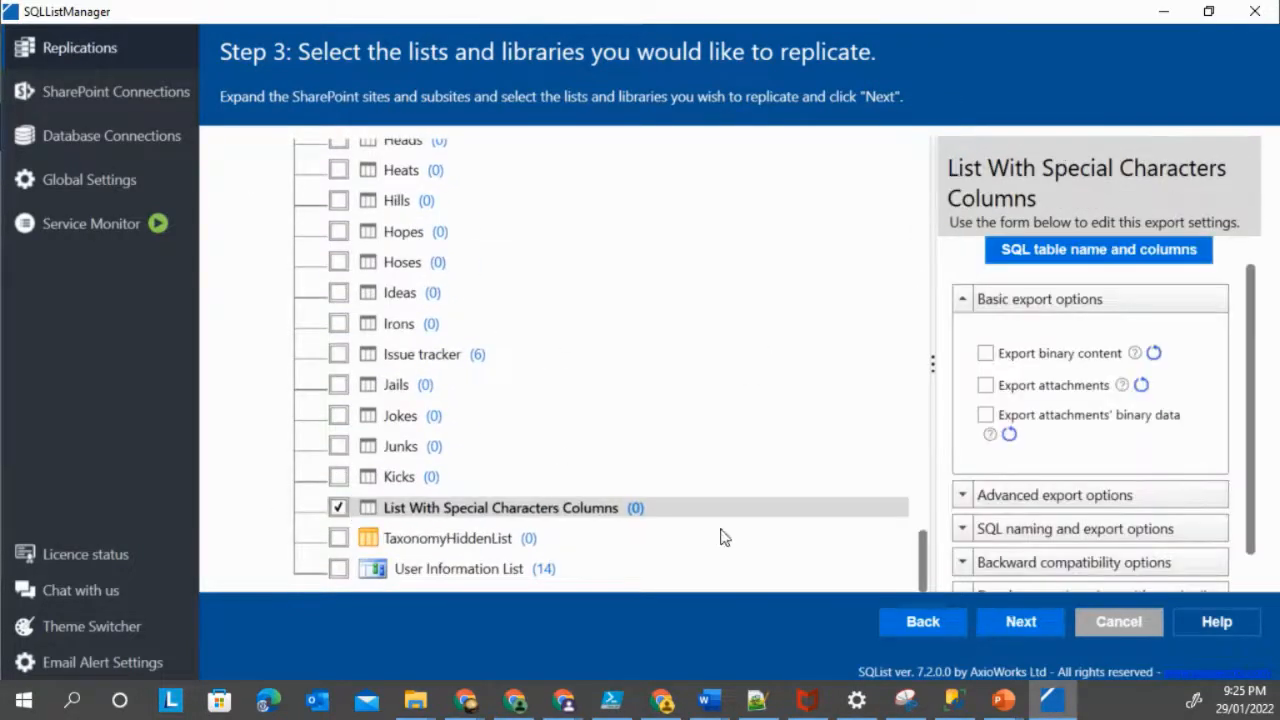
click(1021, 622)
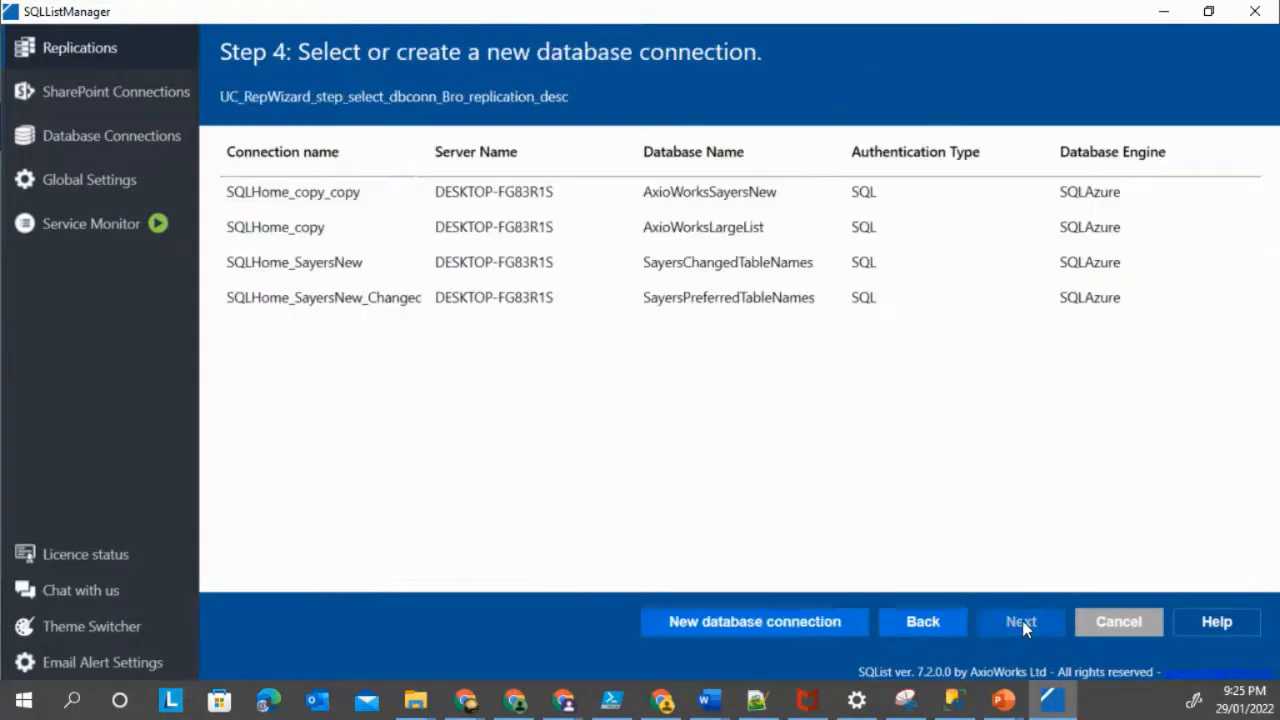
Choose the SQLHome_copy_copy database connection, name the replication Special Characters Test and finish the wizard
click(328, 200)
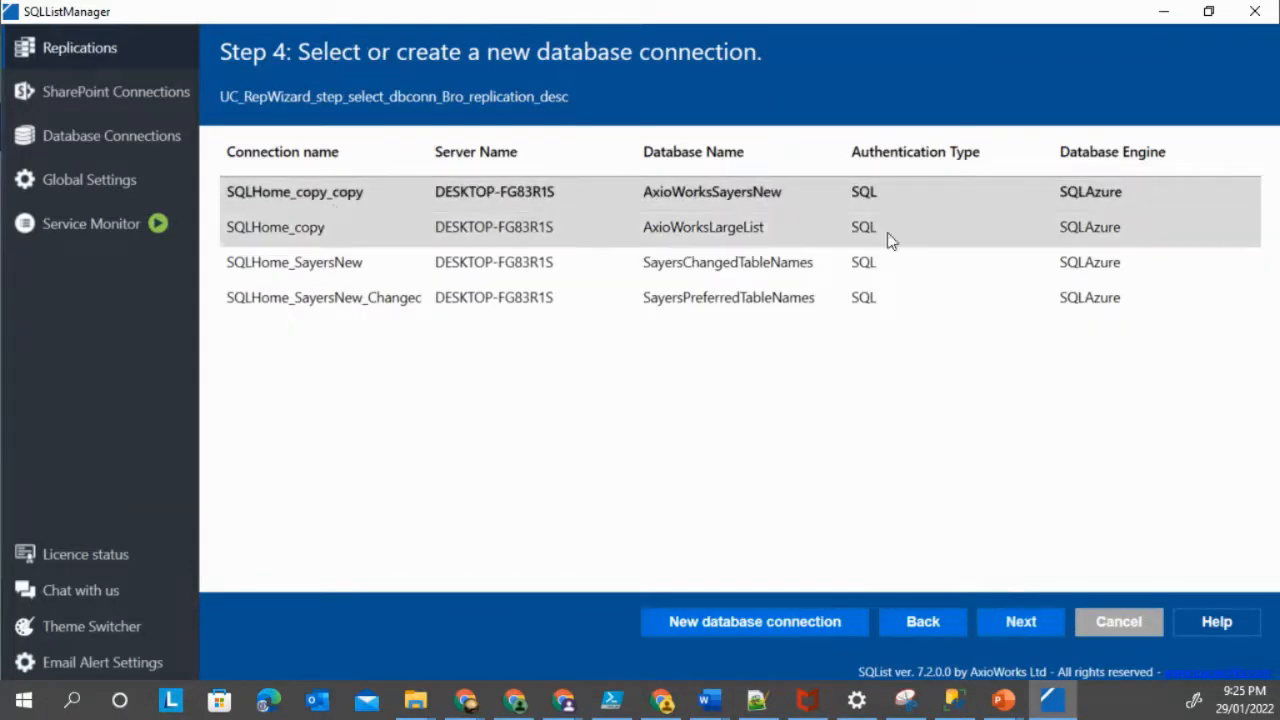
click(1021, 622)
click(372, 304)
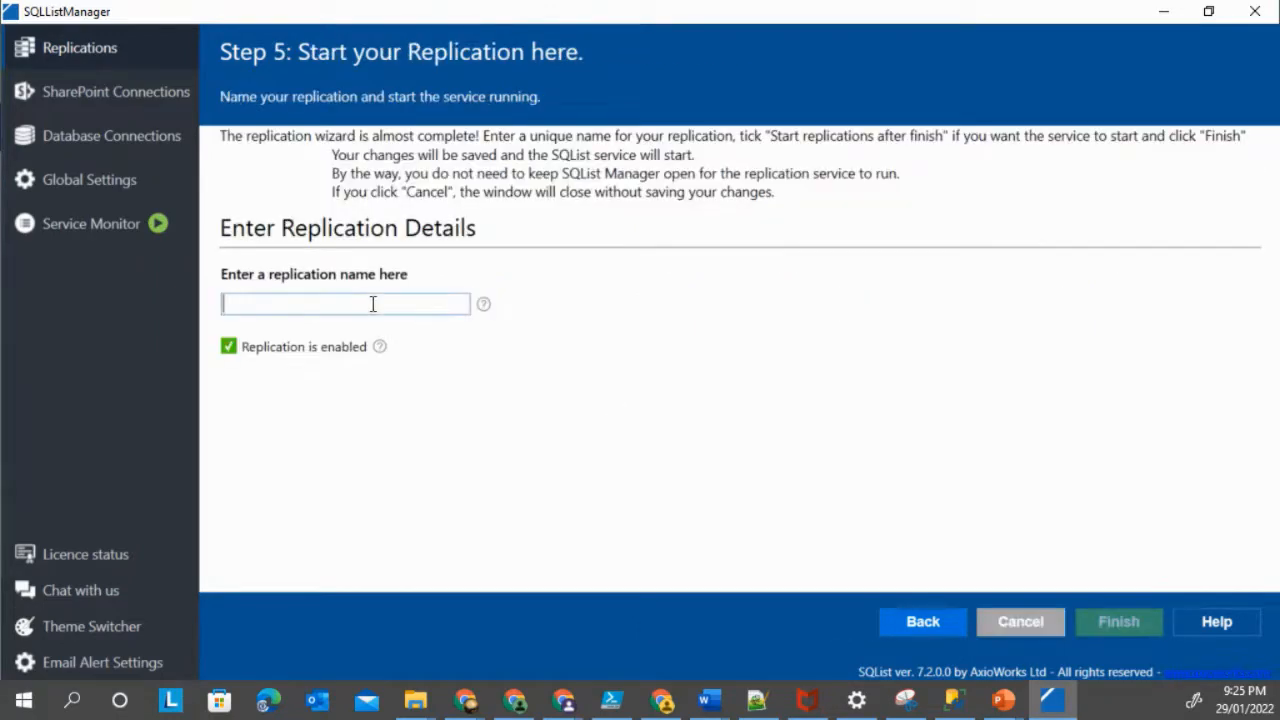
text(Special Characters Test)
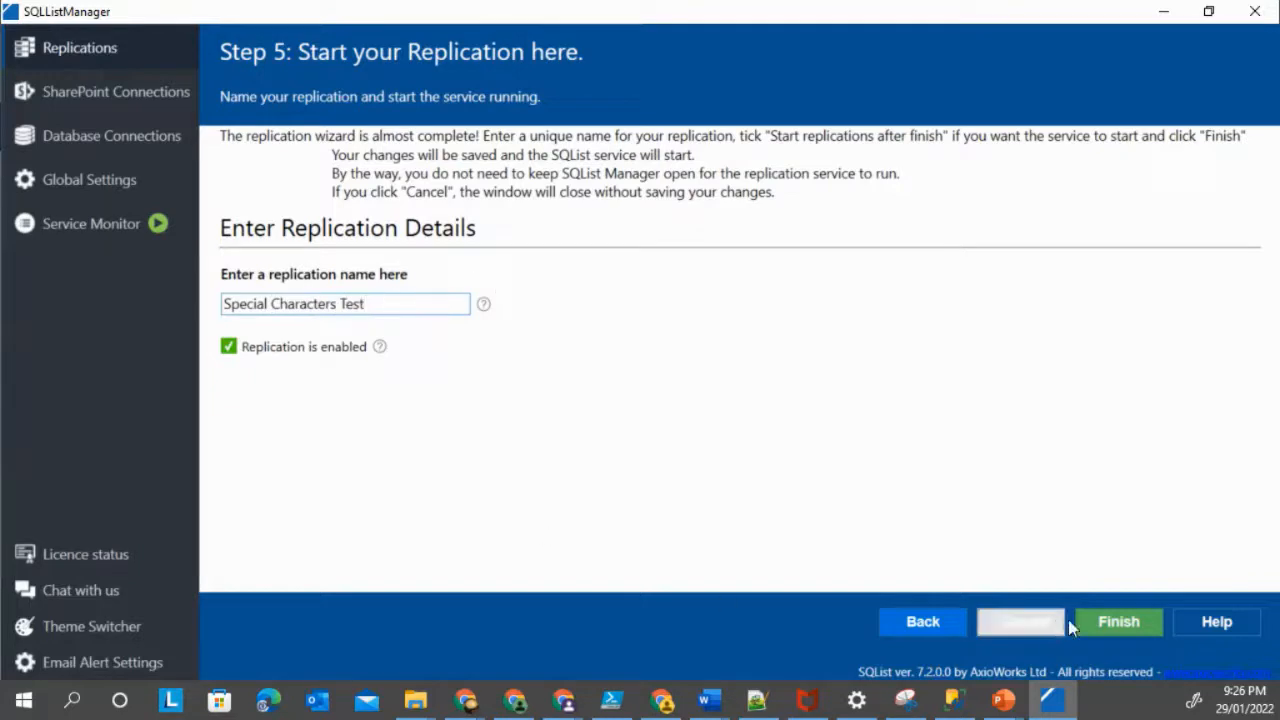
click(1093, 622)
click(725, 419)
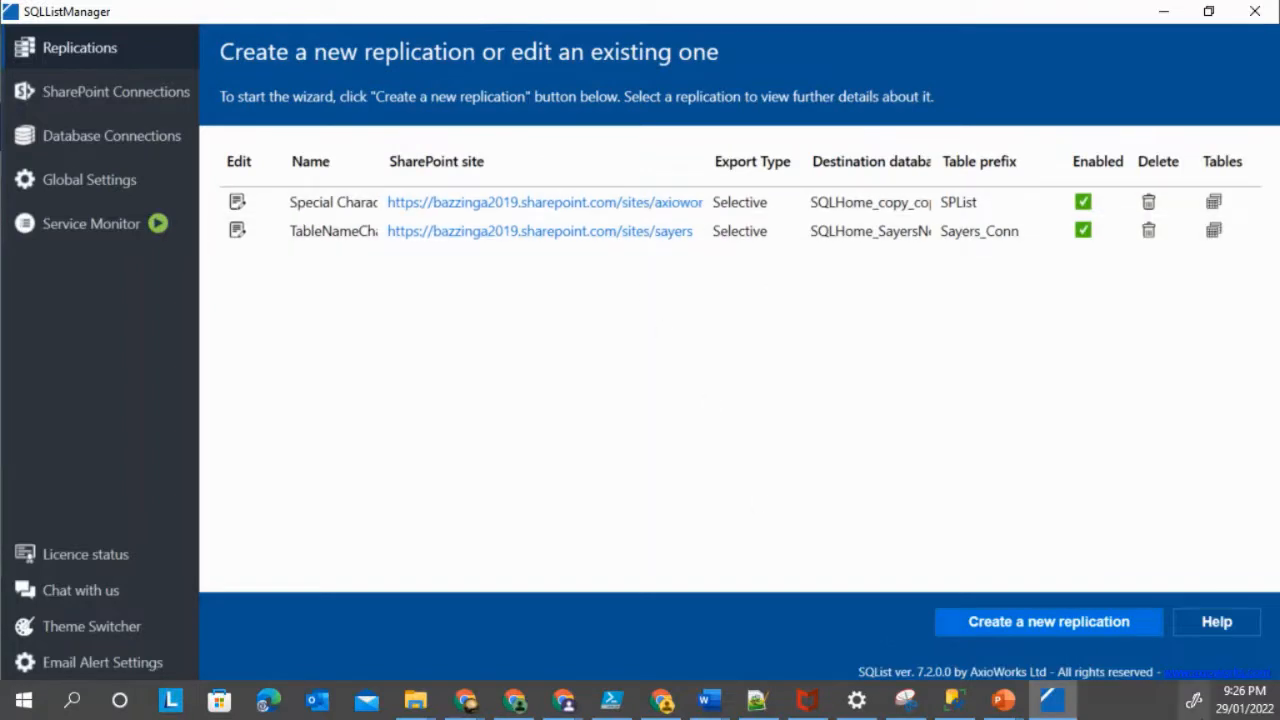
Switch to SQL Server Management Studio and refresh the AxioWorksSayersNew database
click(953, 700)
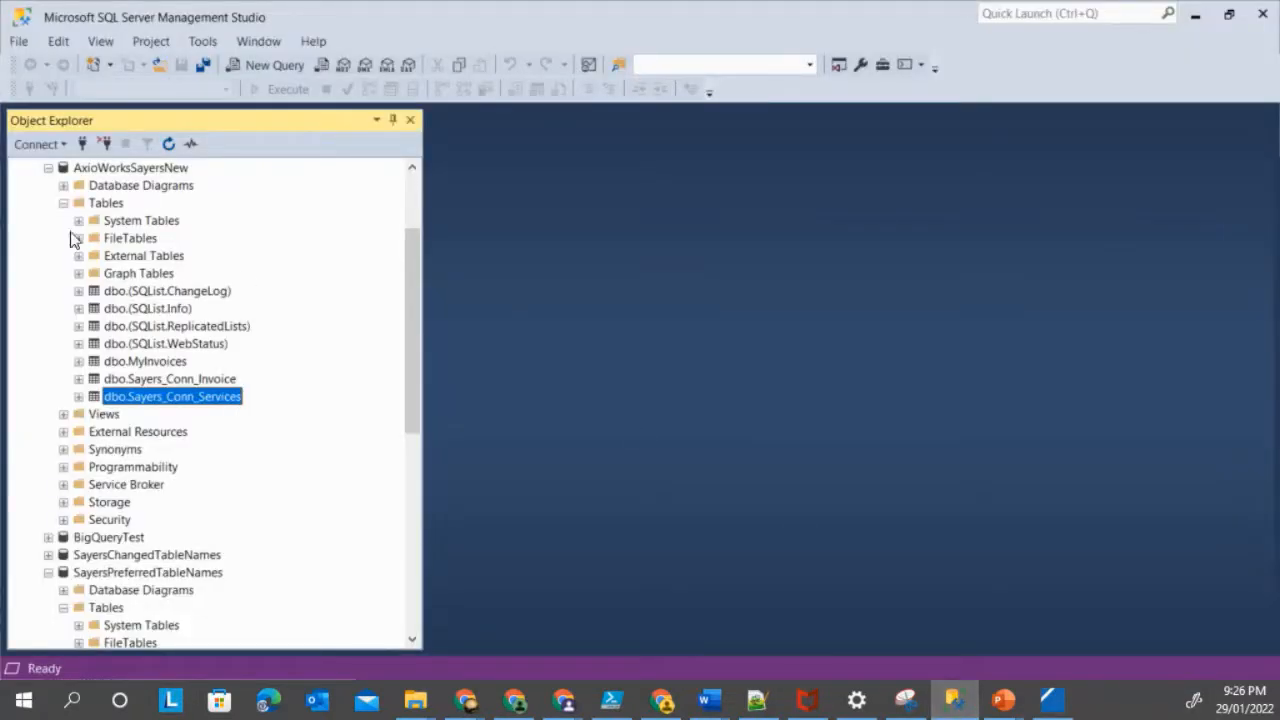
click(122, 171)
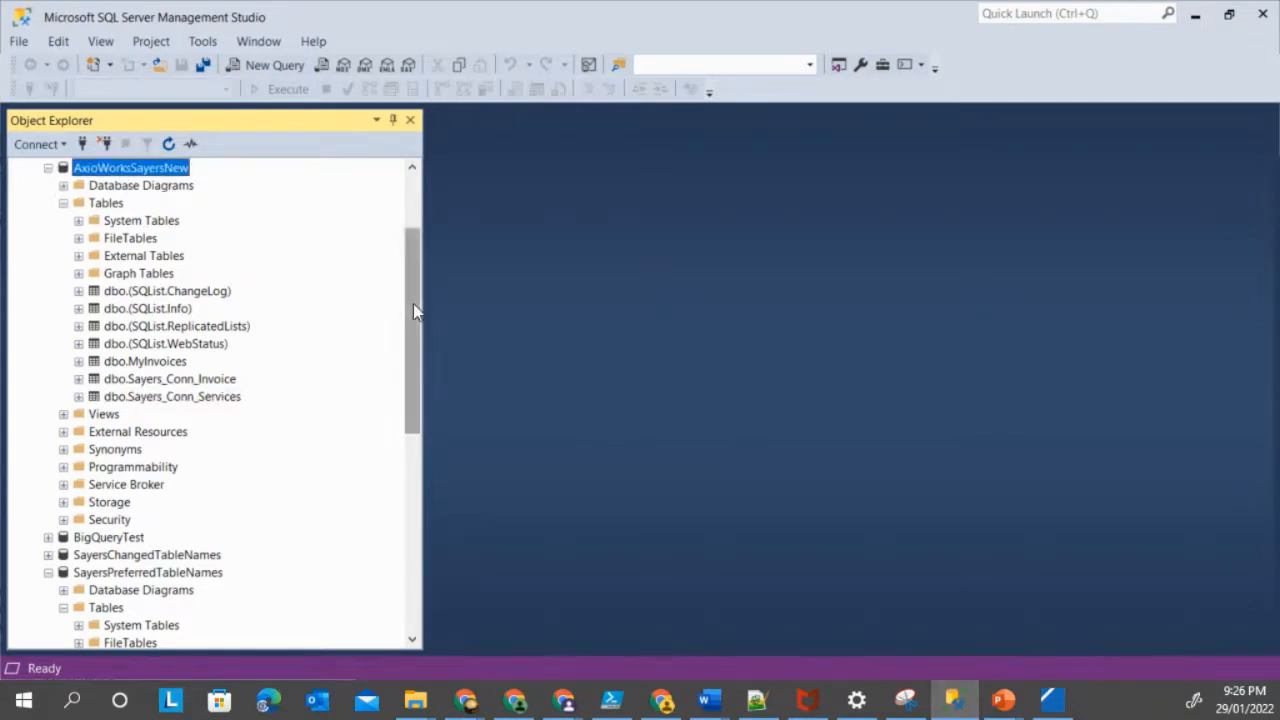
scroll(414, 306, up, 3)
right_click(150, 290)
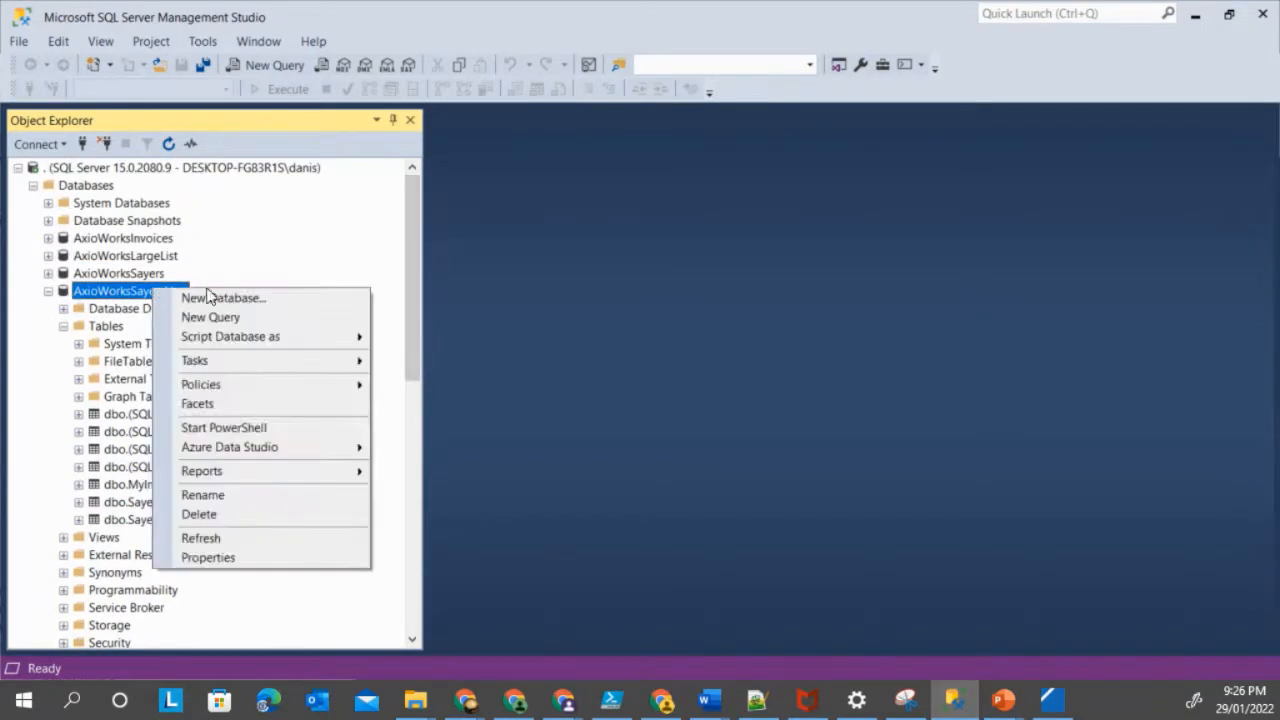
click(218, 538)
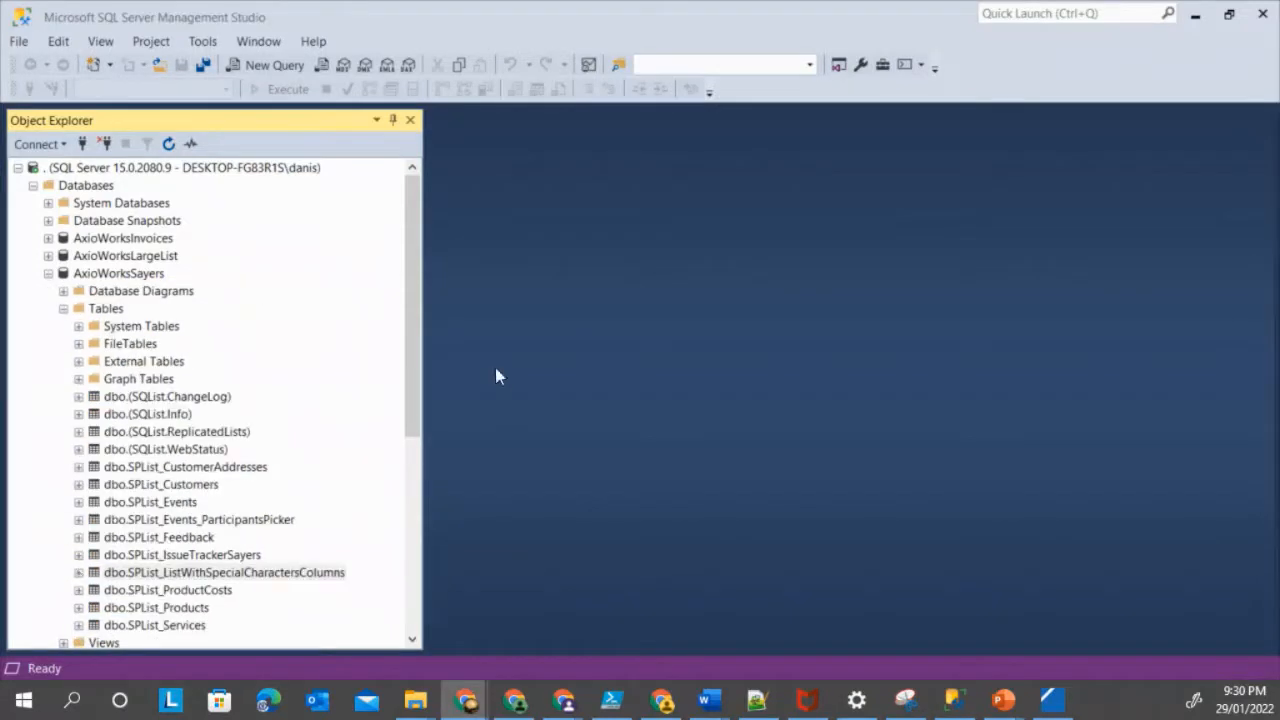
Expand the columns of dbo.SPList_ListWithSpecialCharactersColumns in the AxioWorksSayers database and examine the replicated column names
click(79, 572)
scroll(350, 471, down, 2)
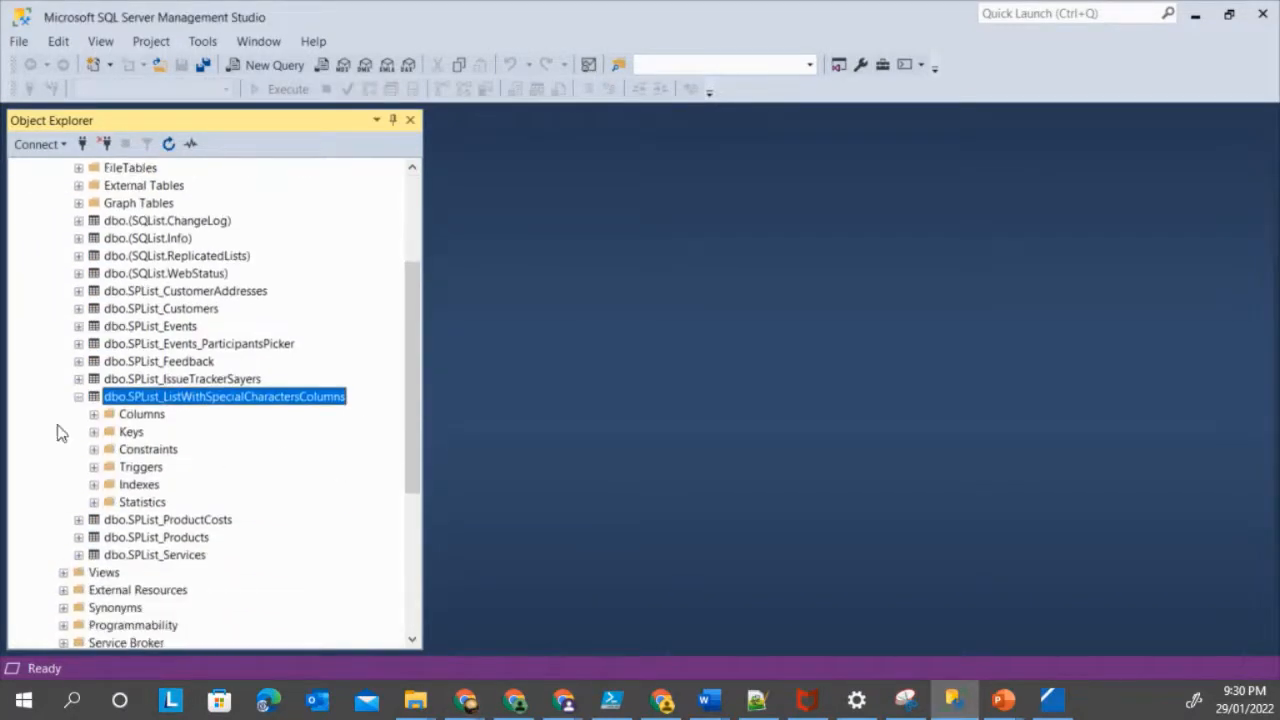
click(94, 416)
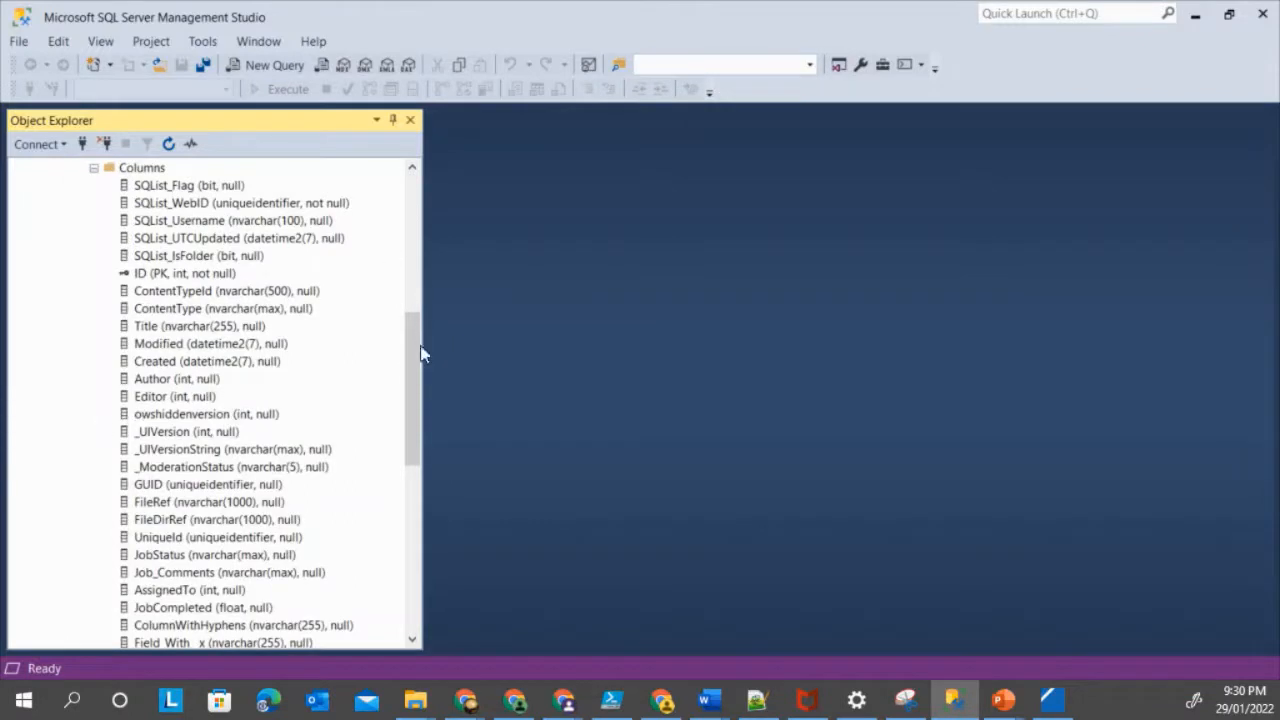
drag(418, 351, 410, 386)
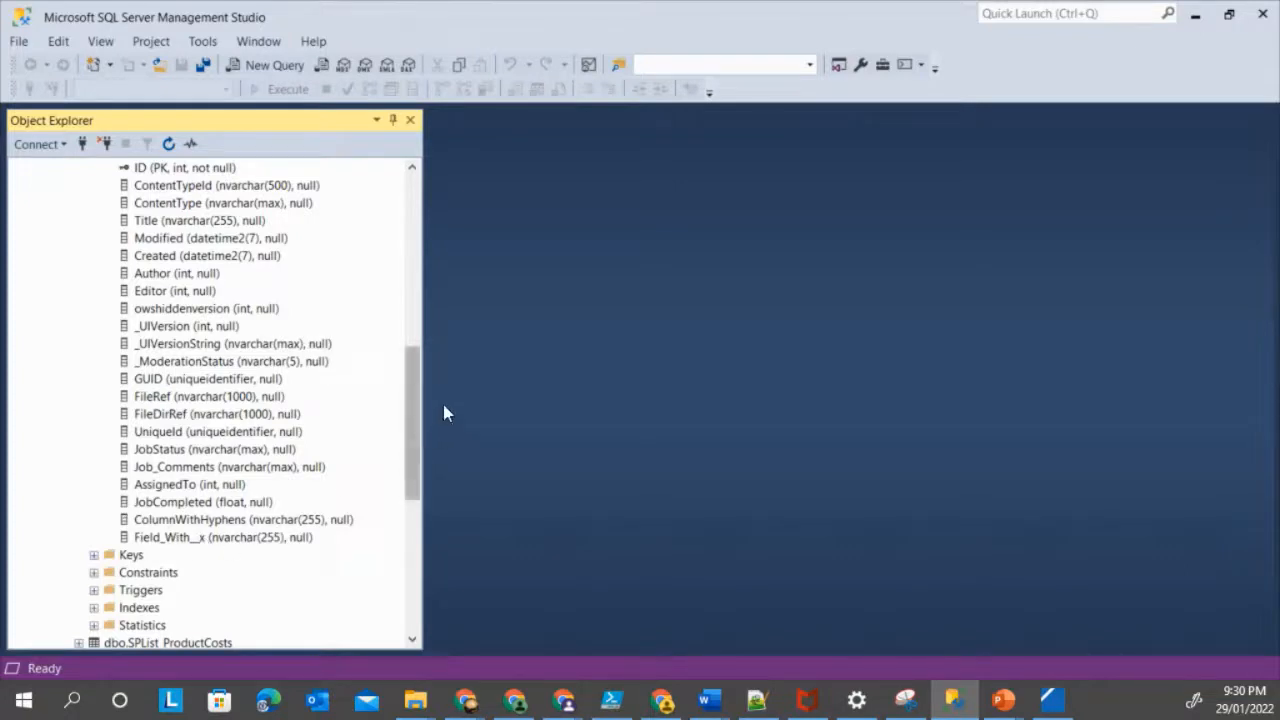
mouse_move(411, 382)
mouse_down()
mouse_move(416, 433)
mouse_move(416, 404)
mouse_up()
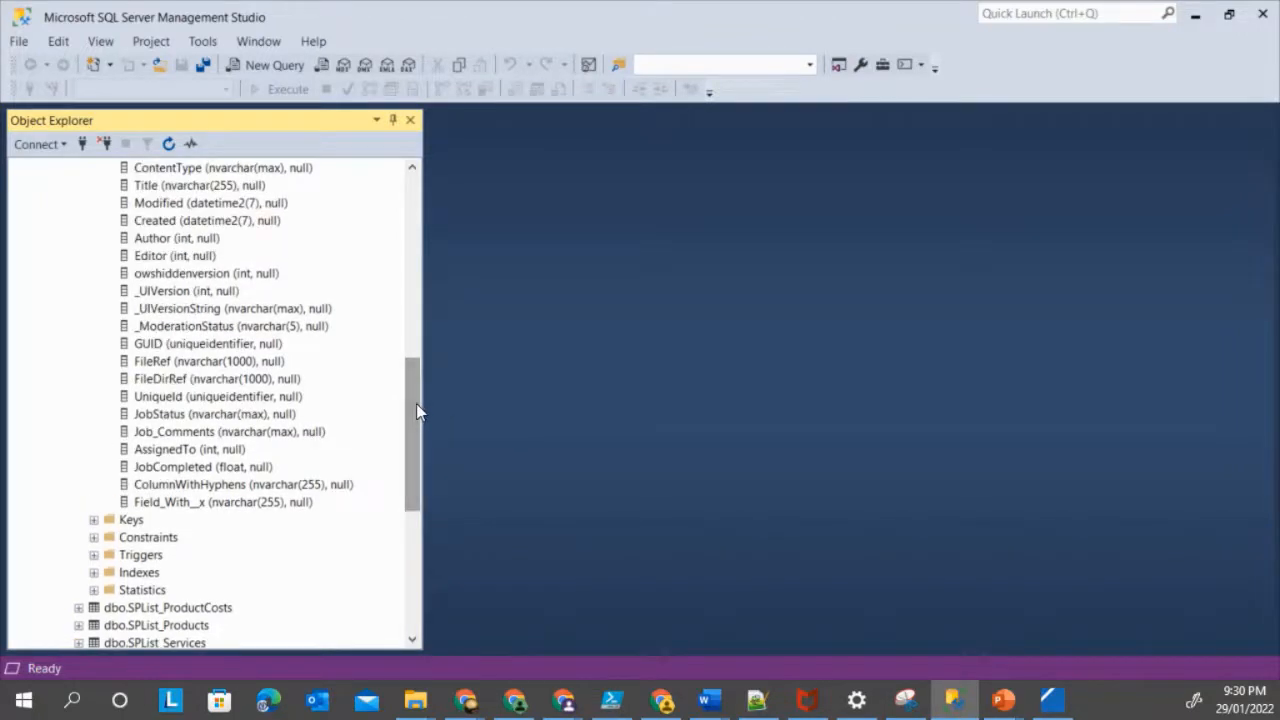
scroll(416, 403, up, 1)
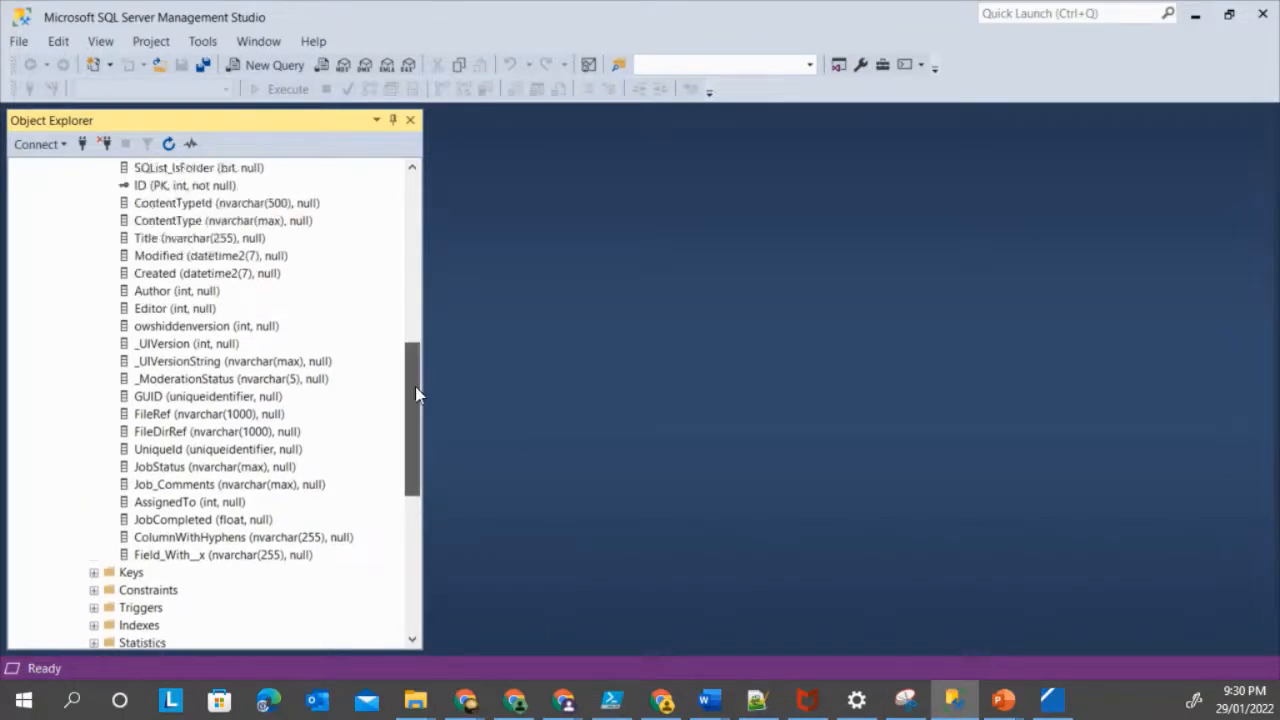
scroll(414, 386, up, 1)
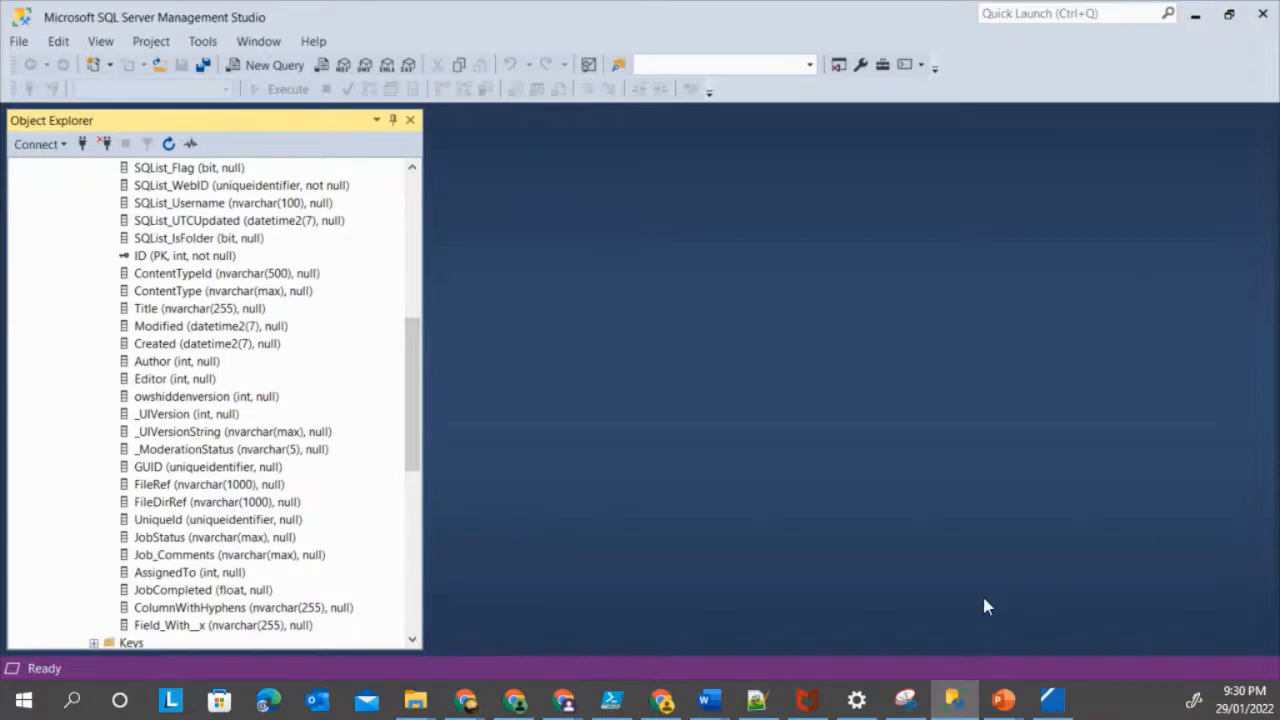
Switch to SQList Manager and read the global settings help for Use "Display name" for column naming
click(1052, 700)
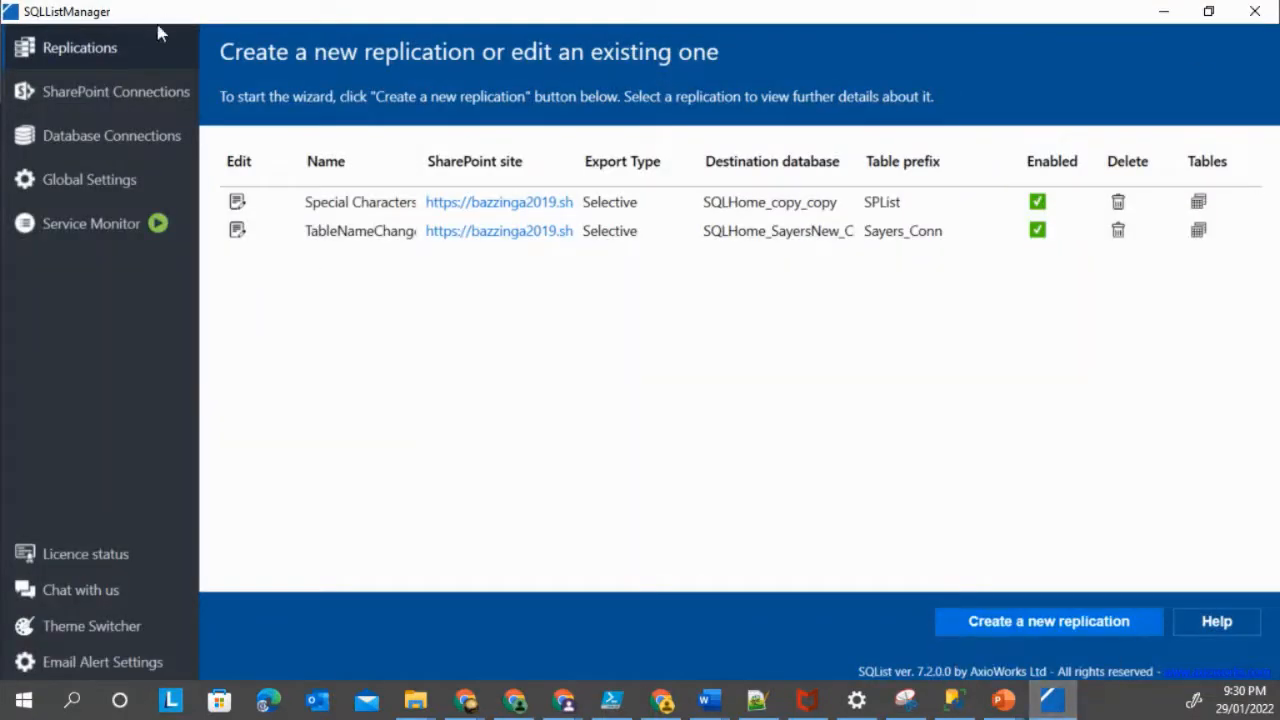
click(96, 190)
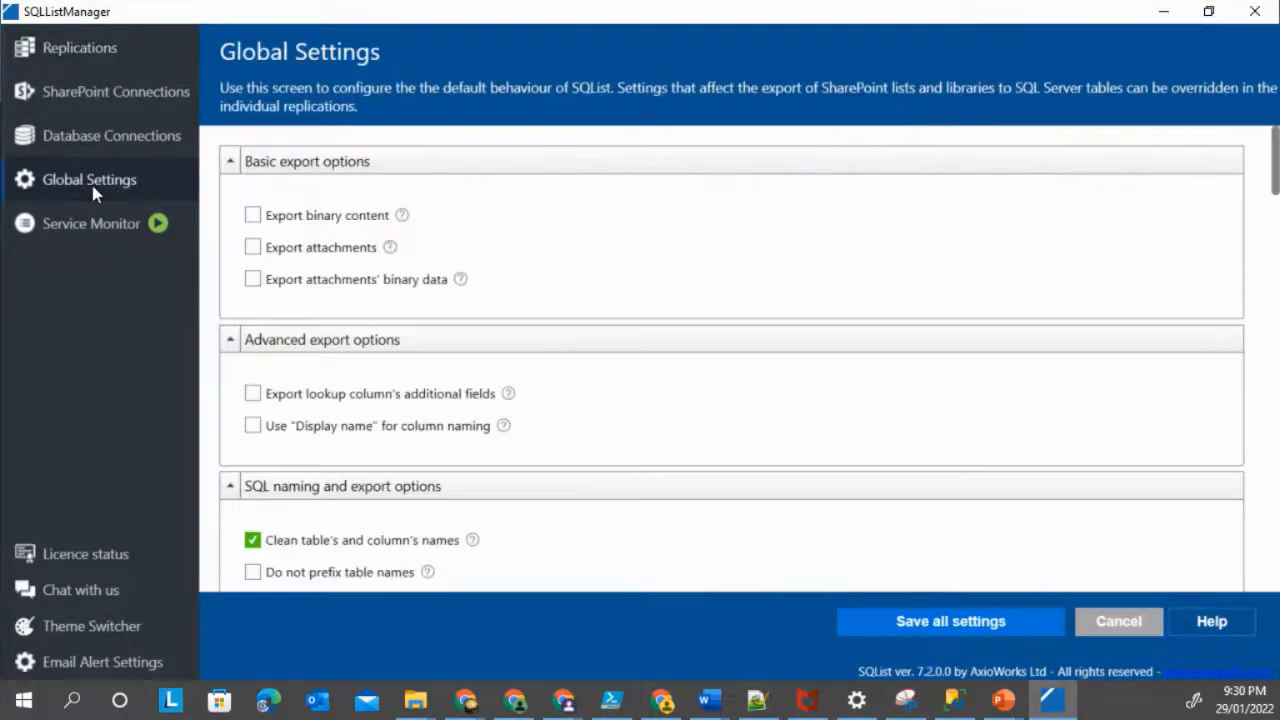
click(503, 425)
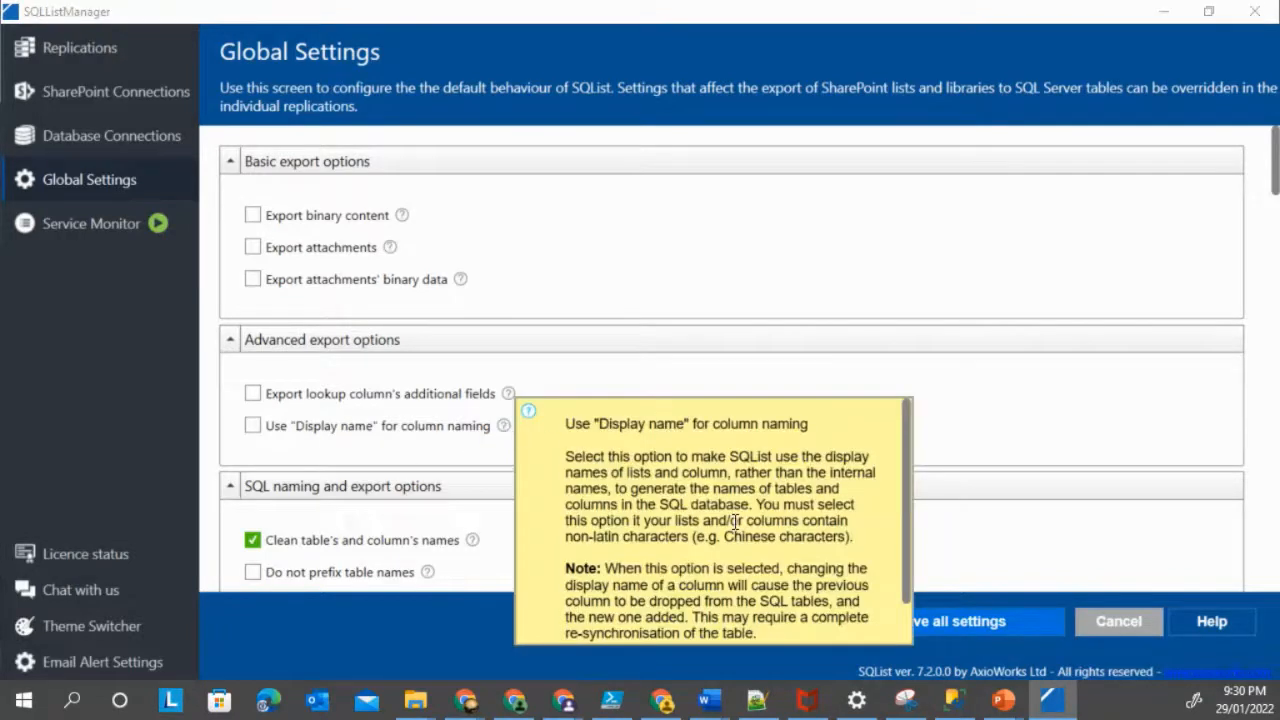
scroll(733, 520, down, 1)
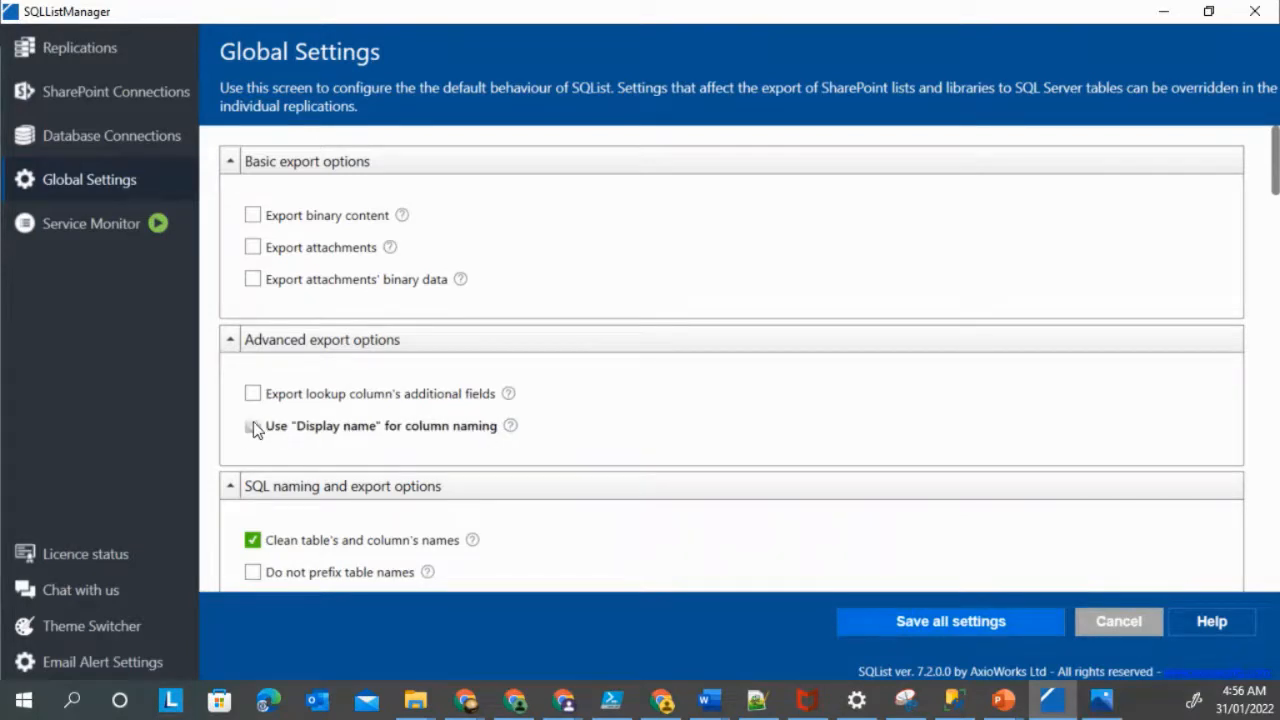
Enable Use "Display name" for column naming in the global settings and save the changes
click(355, 430)
click(1005, 615)
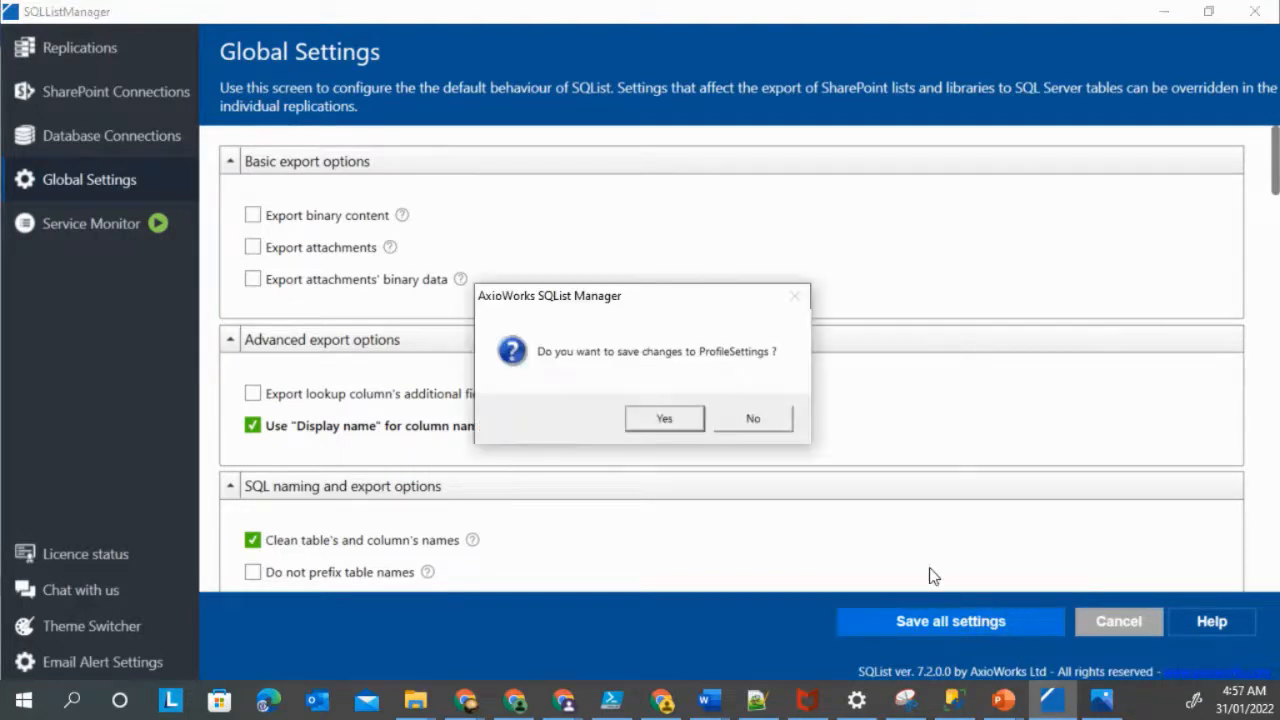
click(665, 414)
click(680, 419)
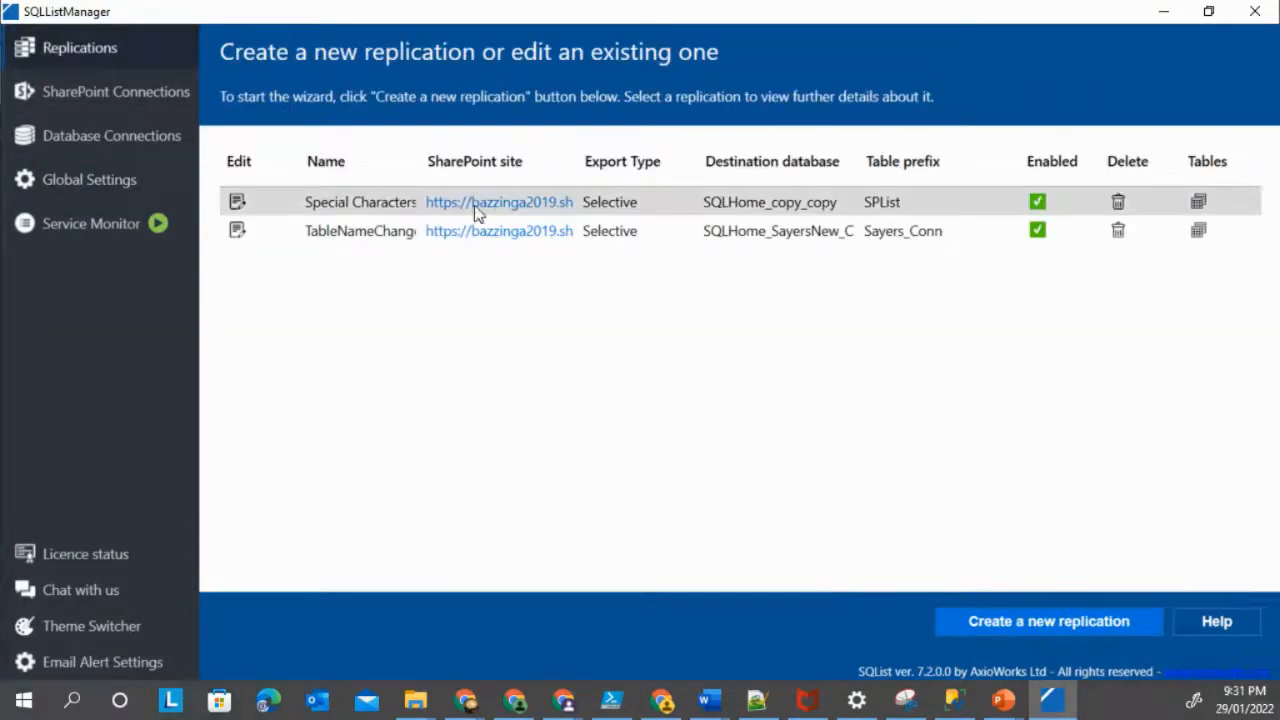
Select the Special Characters Test replication to view its summary
click(505, 202)
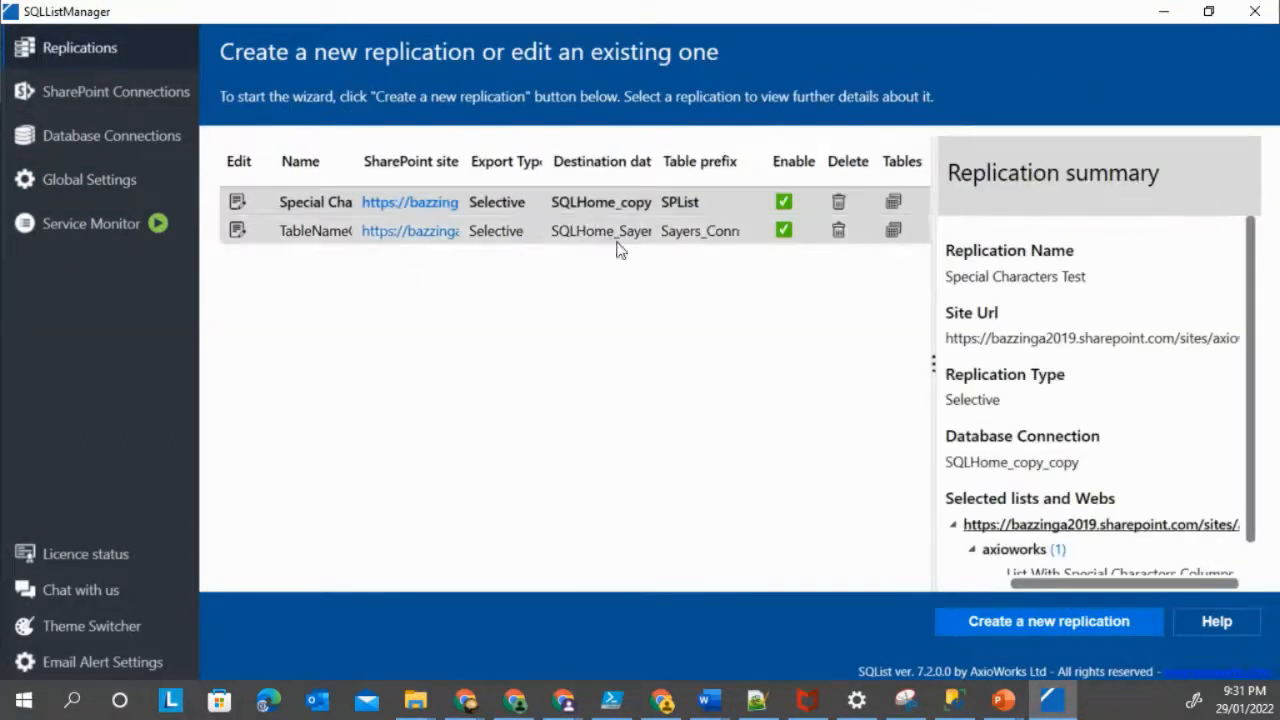
Reopen the Special Characters Test replication for editing, go through its wizard, and finish it with the replication enabled
click(237, 203)
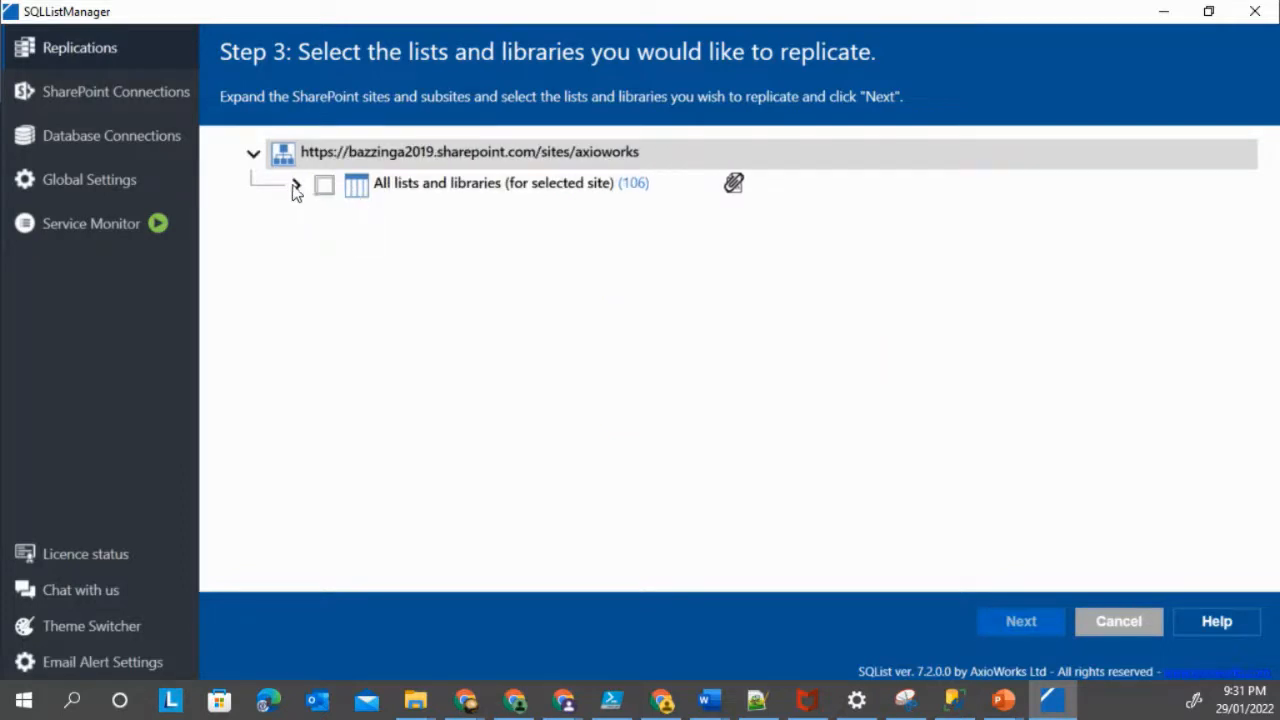
click(296, 187)
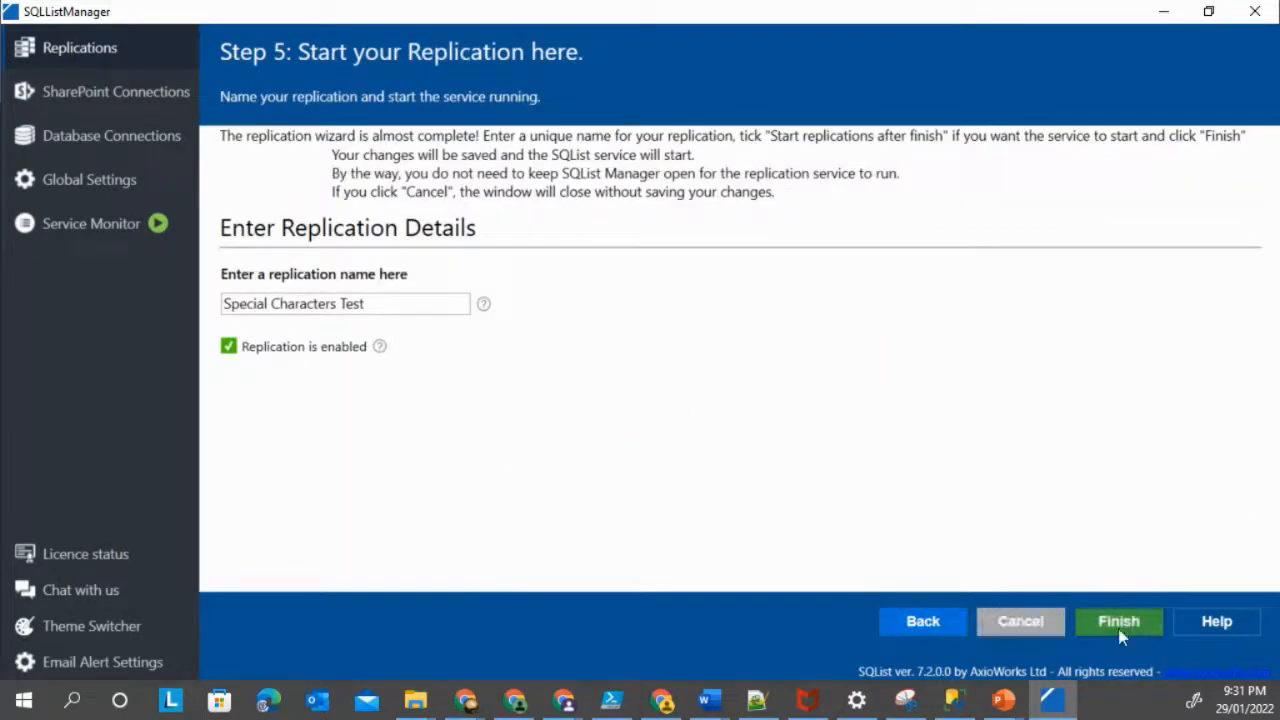
click(1120, 637)
click(704, 424)
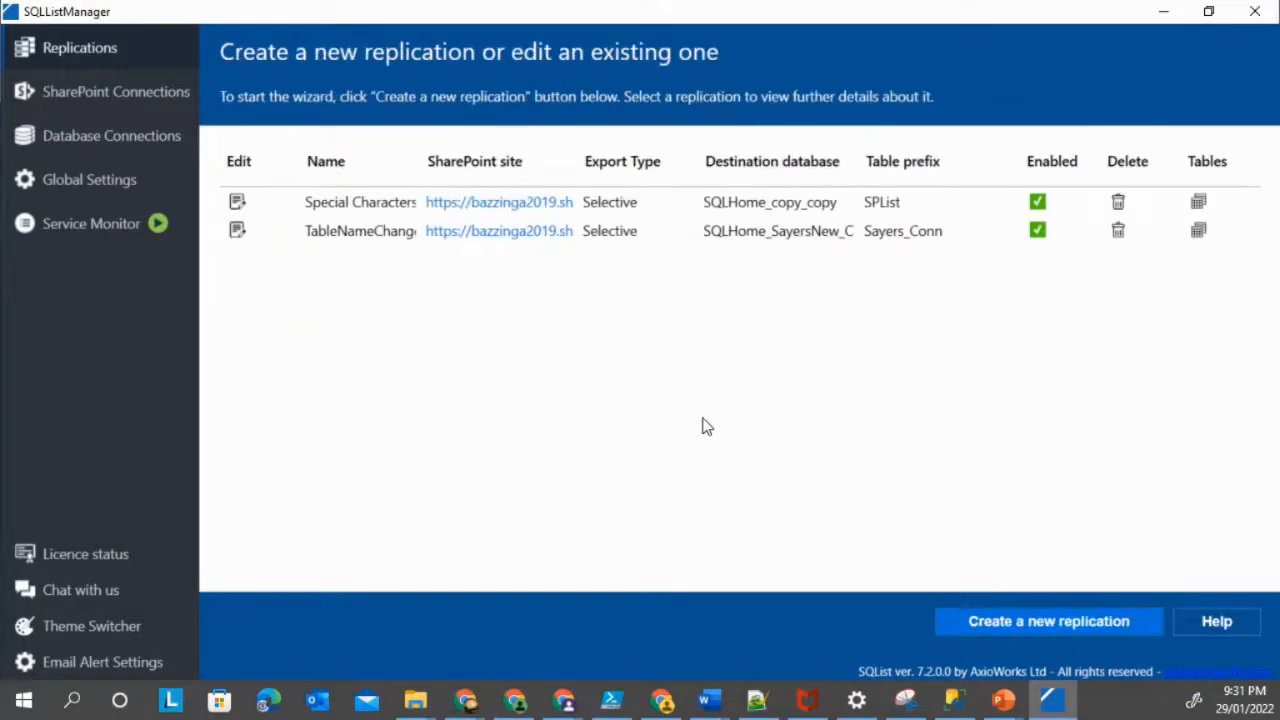
Switch to SQL Server Management Studio, refresh the AxioWorksSayers database, and expand its tables
click(954, 702)
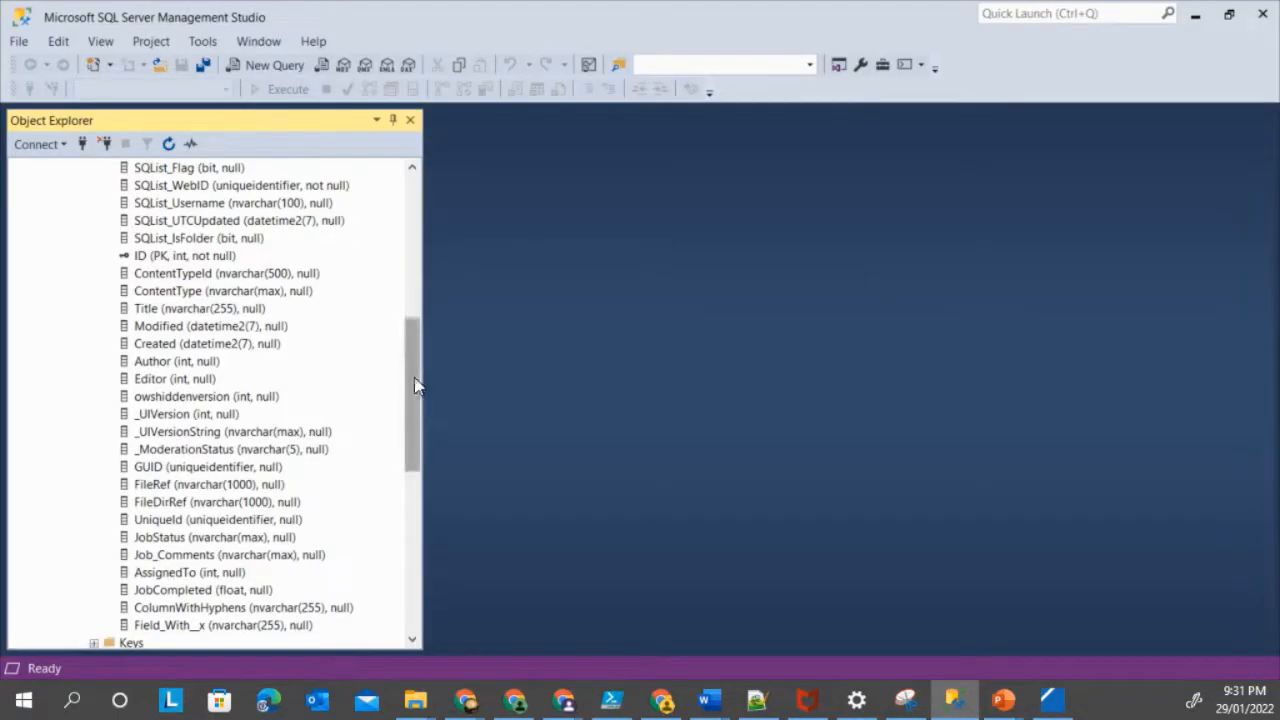
drag(416, 386, 411, 248)
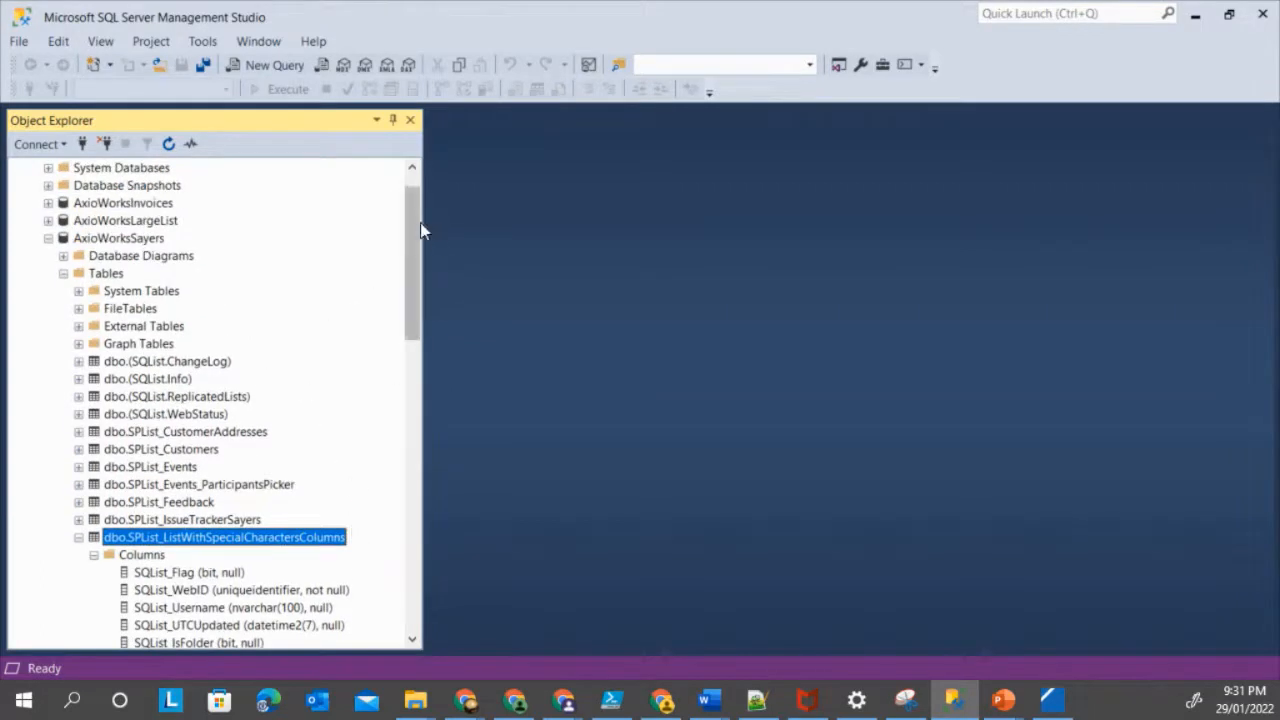
scroll(414, 222, down, 1)
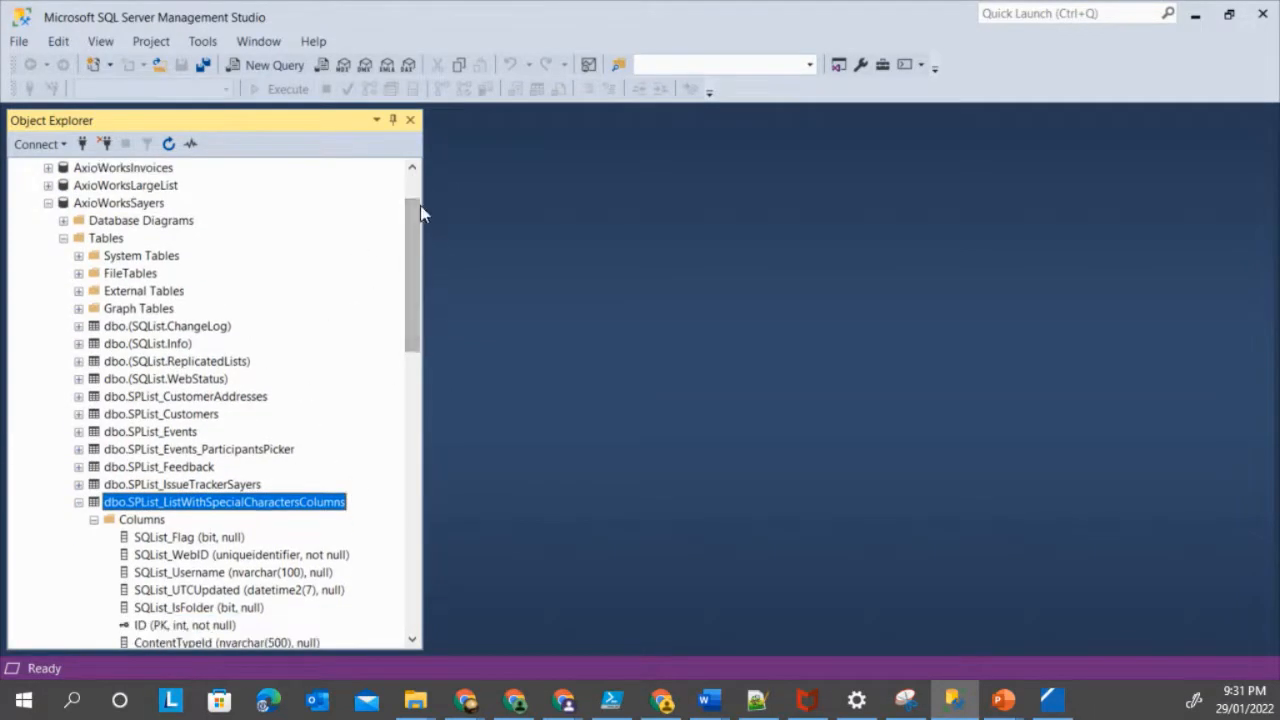
mouse_move(410, 205)
mouse_down()
mouse_move(412, 236)
mouse_move(413, 210)
mouse_up()
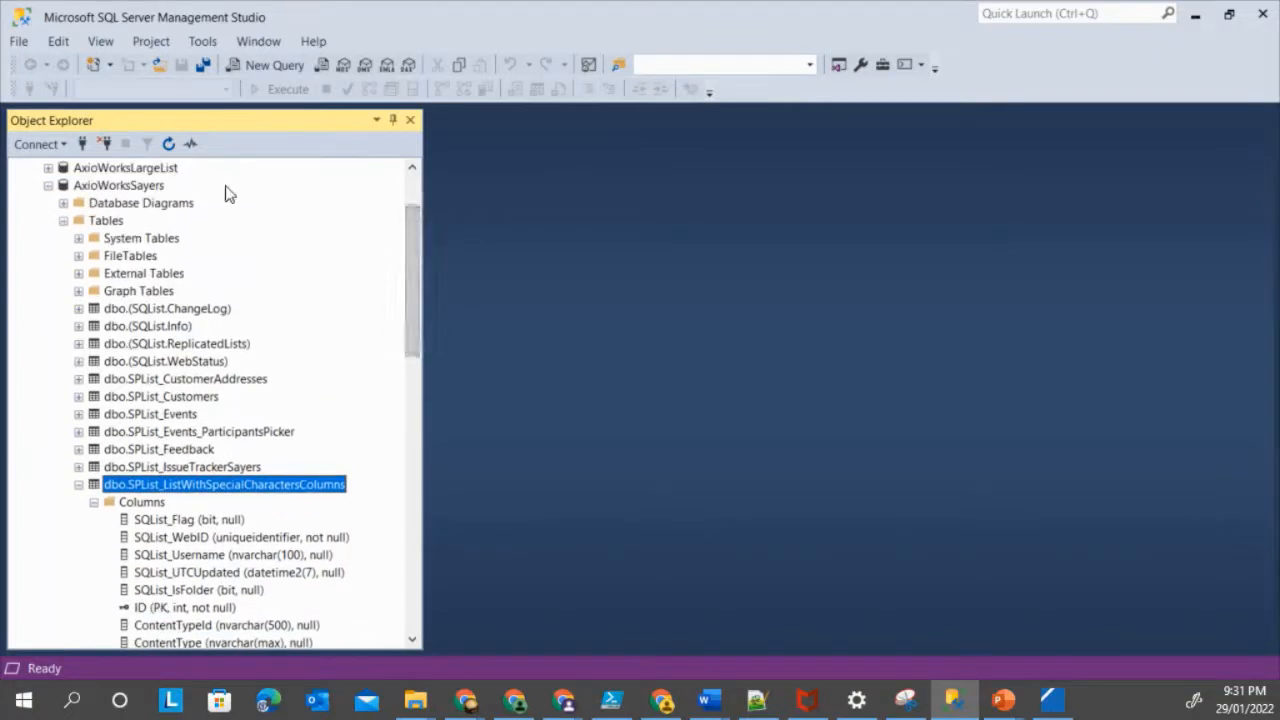
right_click(146, 190)
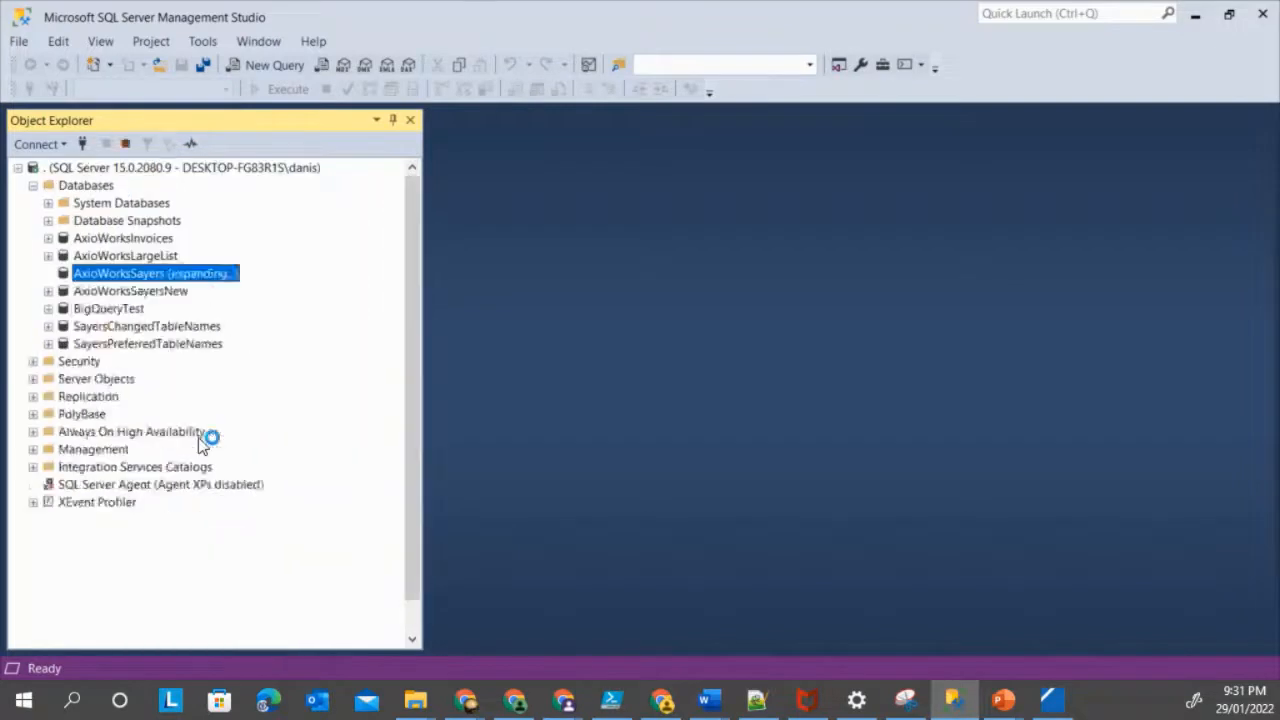
click(48, 274)
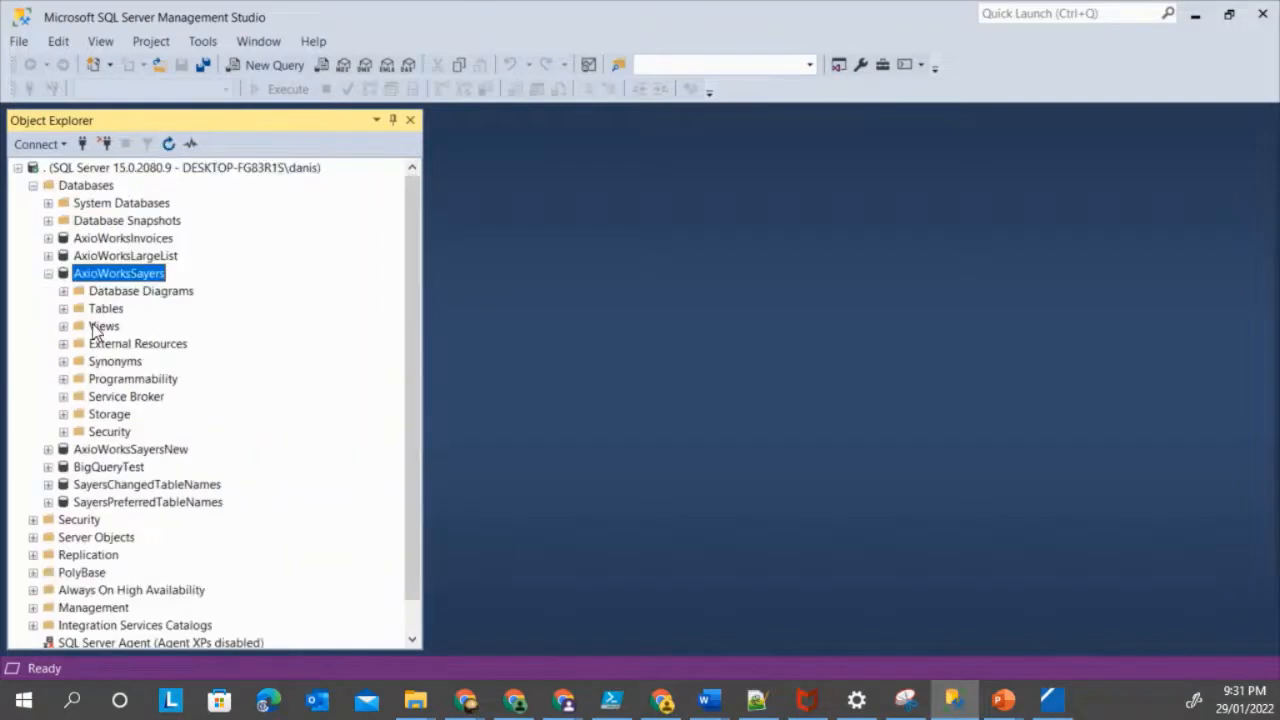
click(65, 310)
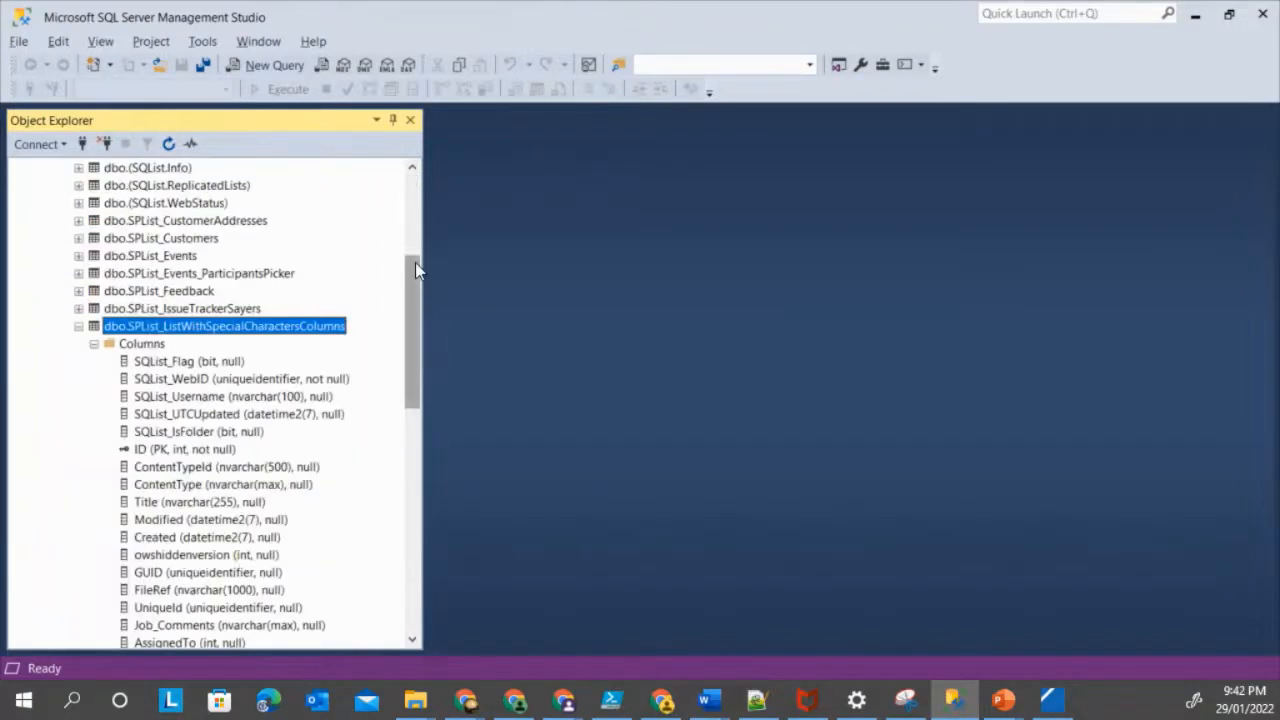
Examine the columns of dbo.SPList_ListWithSpecialCharactersColumns and compare their names with the columns in the SharePoint list settings in the browser
drag(415, 268, 423, 343)
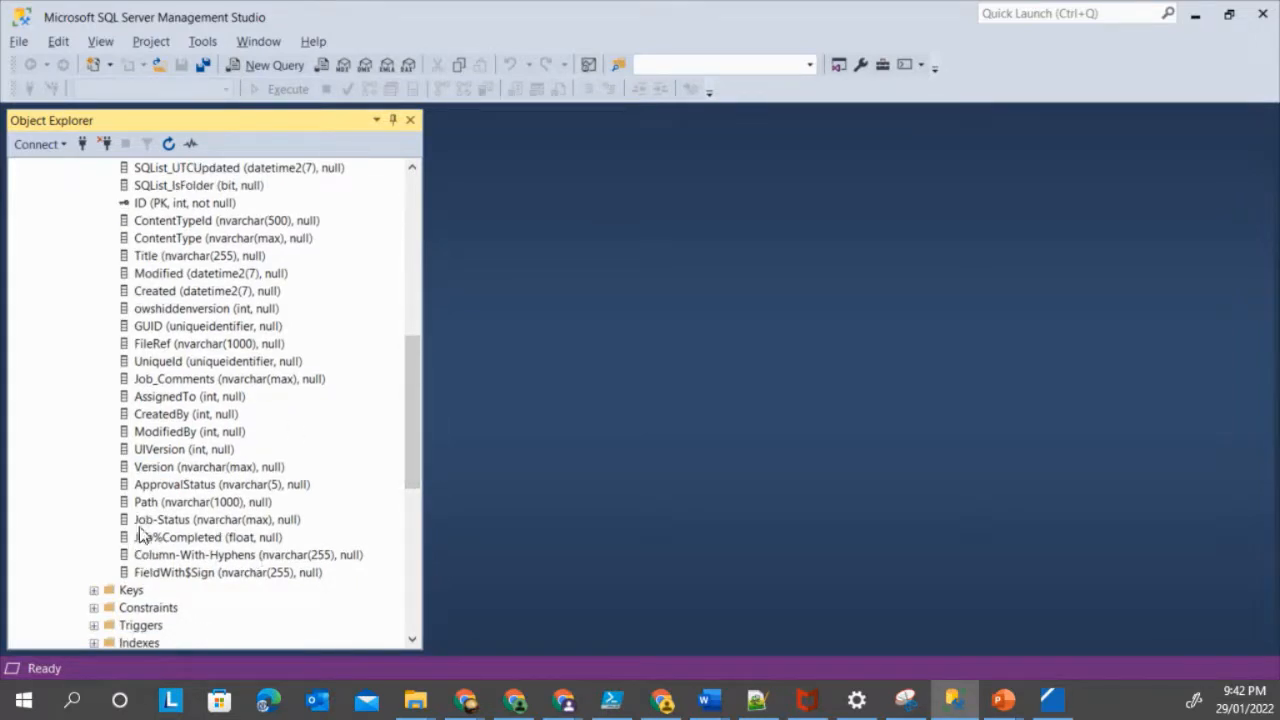
scroll(408, 375, down, 1)
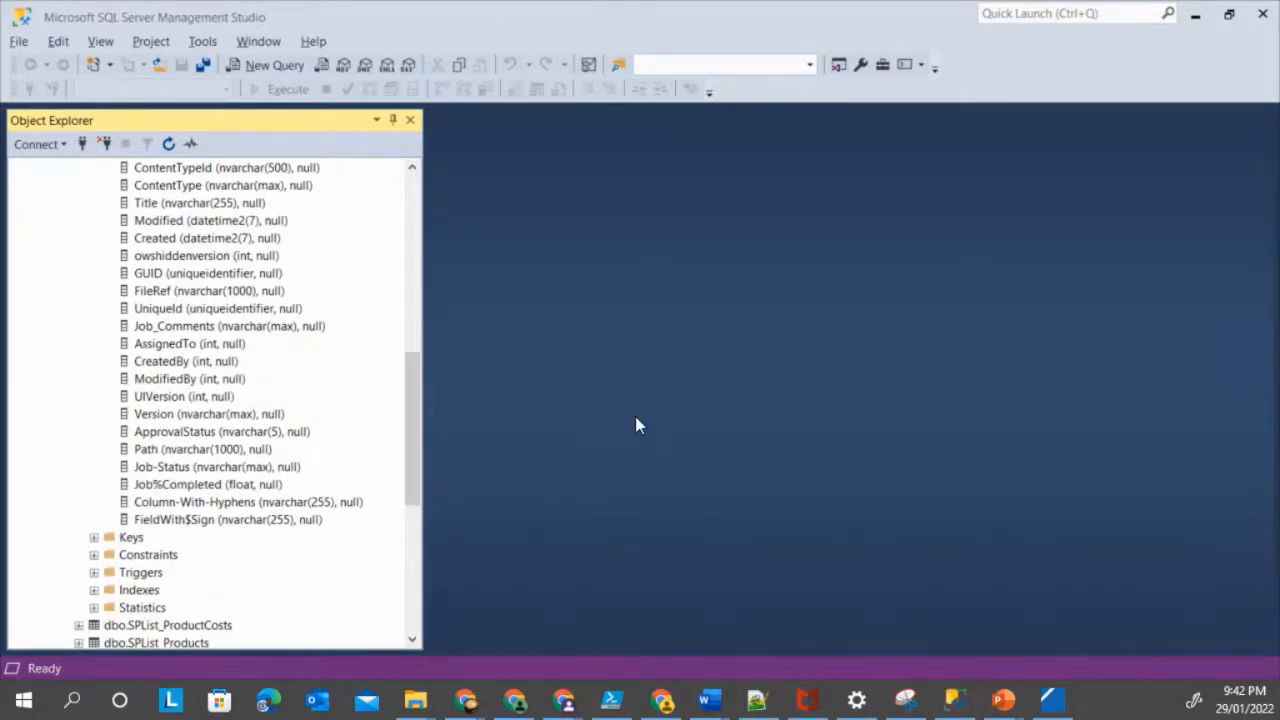
key(alt+Tab)
scroll(440, 508, down, 6)
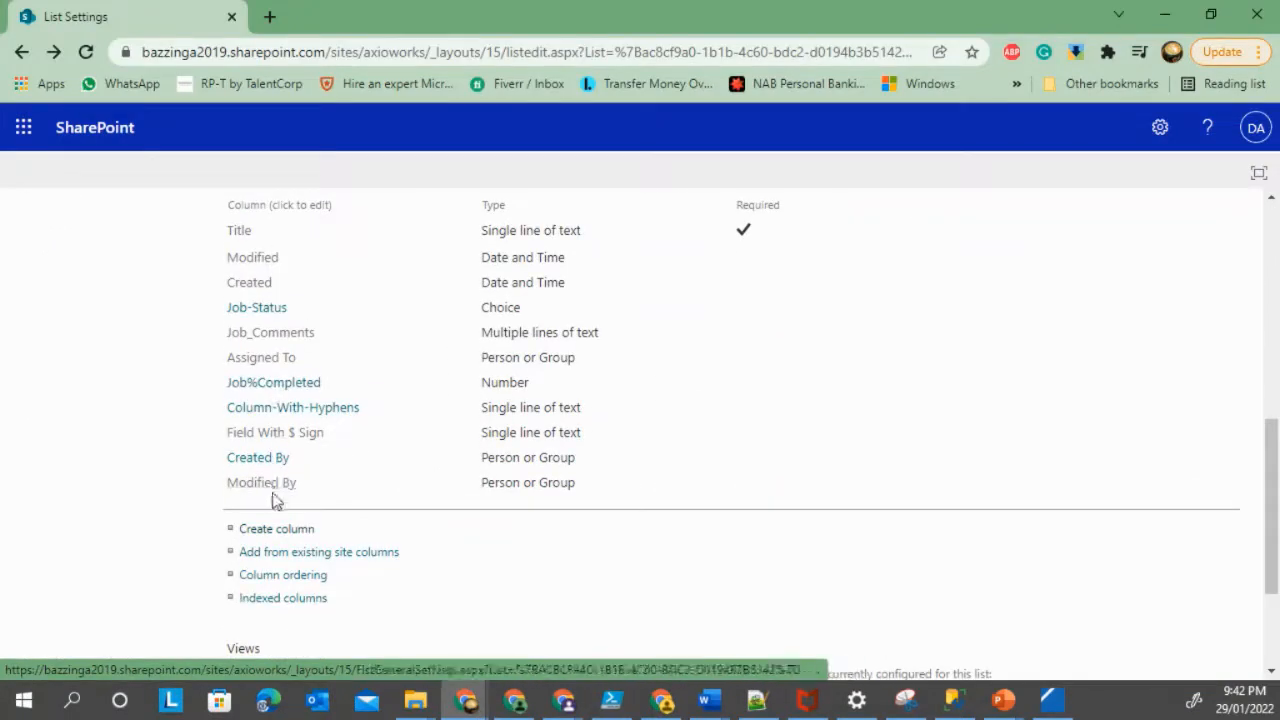
key(alt+Tab)
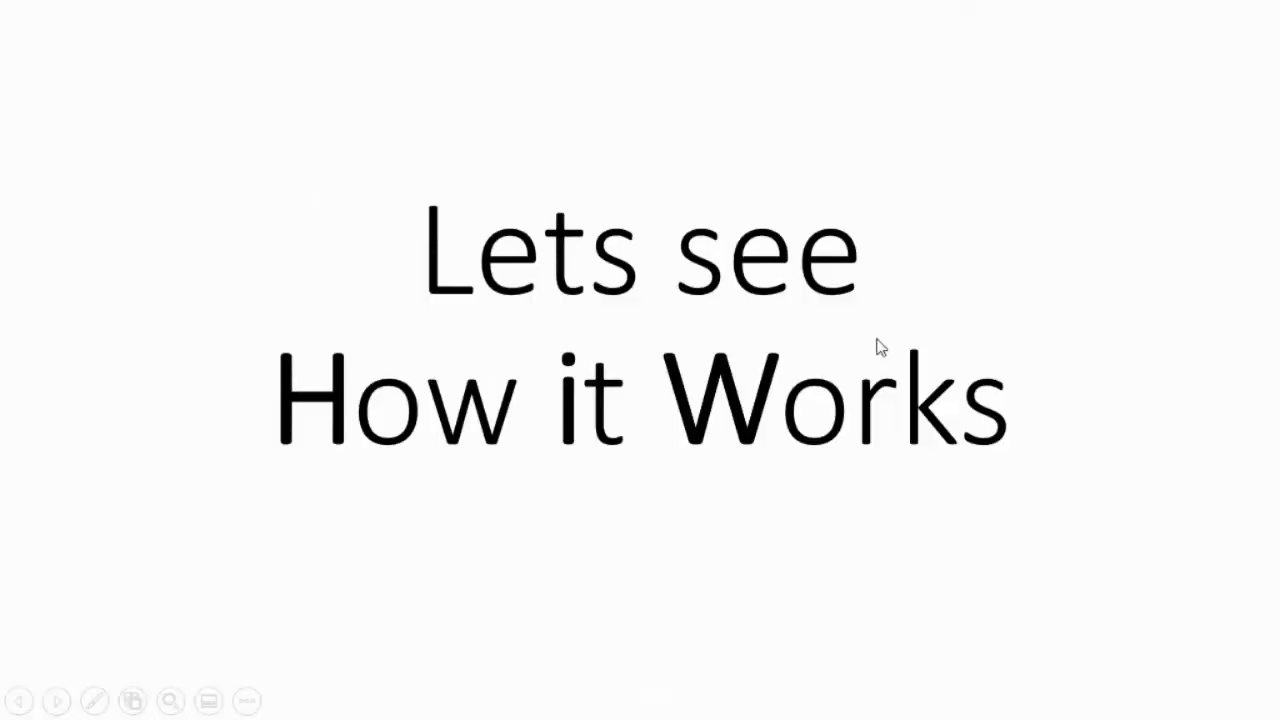
click(877, 343)
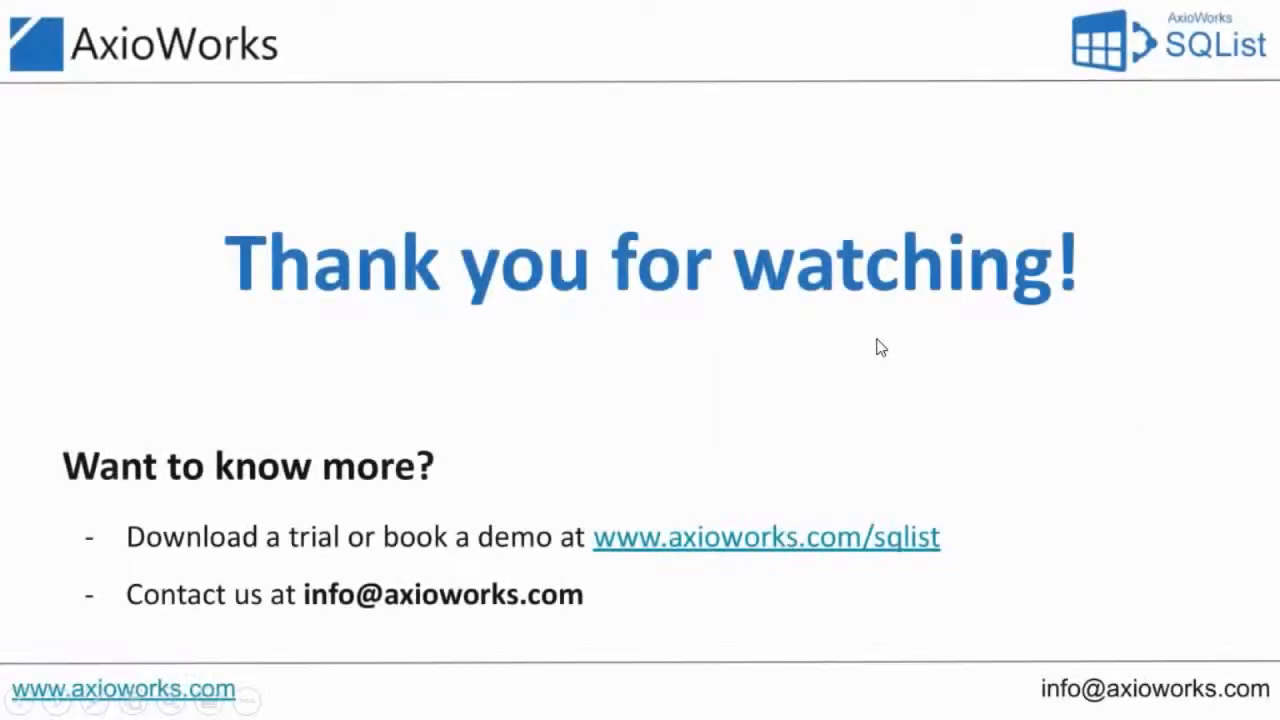